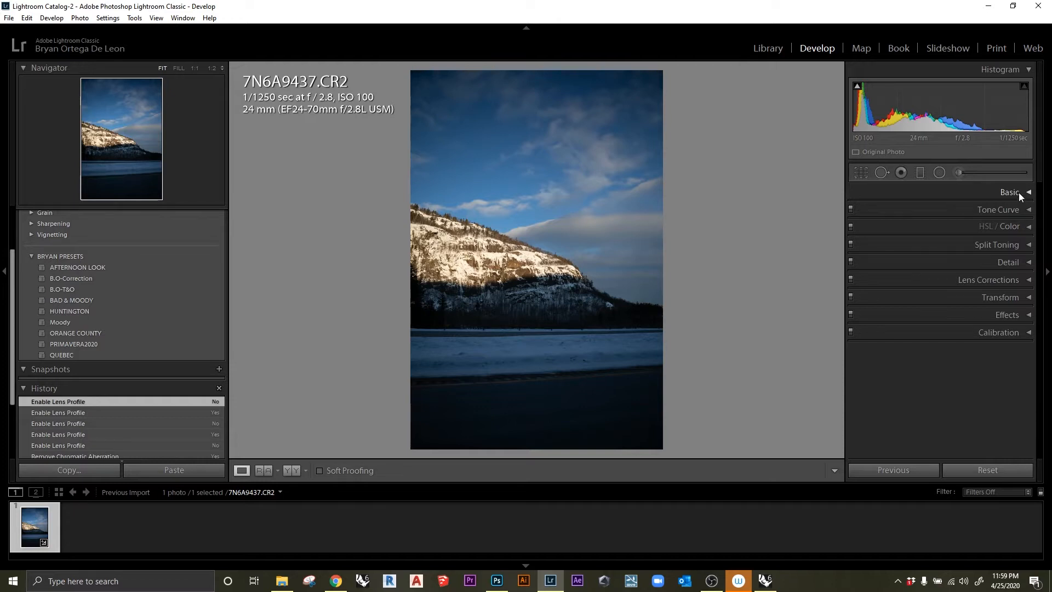
Enable profile corrections for the Canon EF 24-70mm f/2.8 L USM lens, toggling them off and on to compare the effect
click(997, 279)
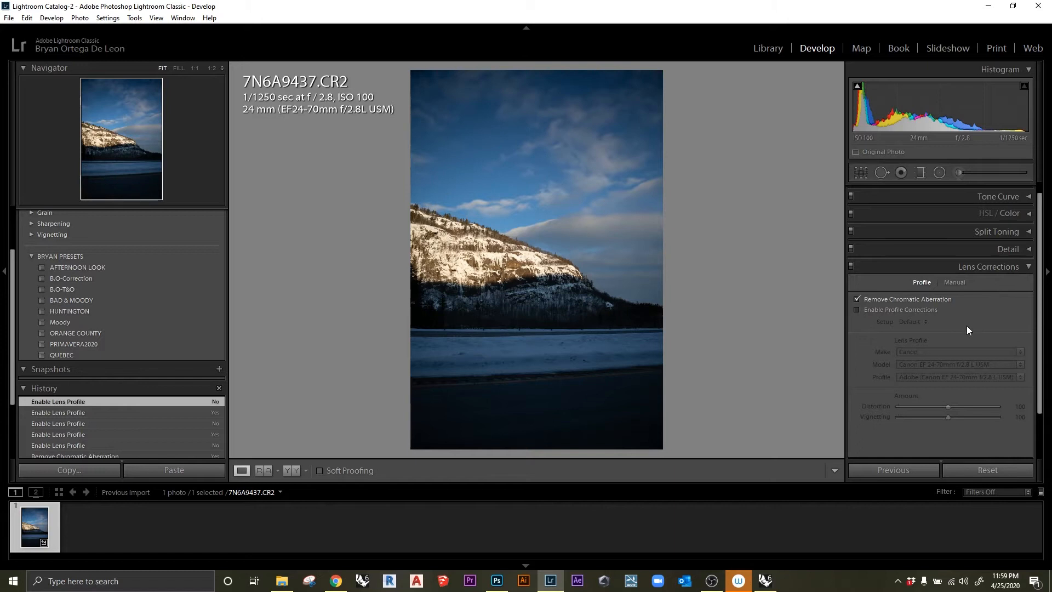
click(857, 310)
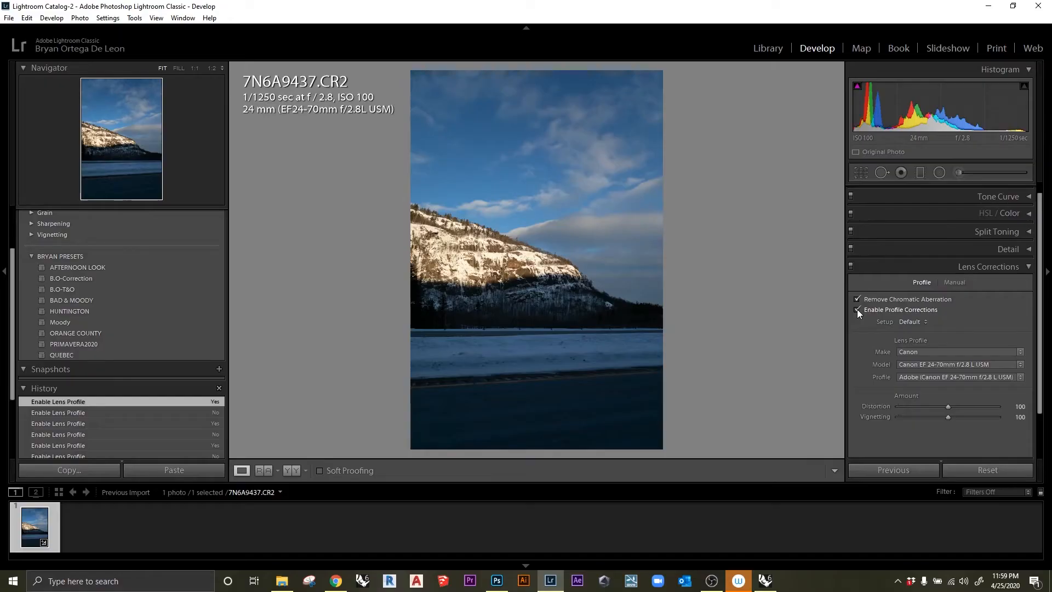
click(858, 311)
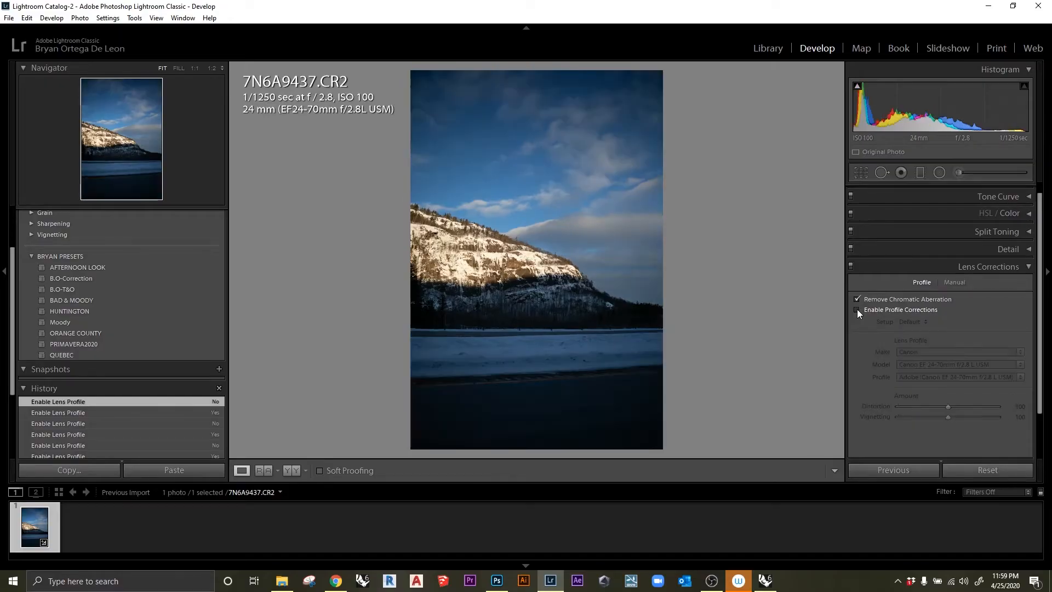
click(857, 309)
click(857, 310)
click(857, 309)
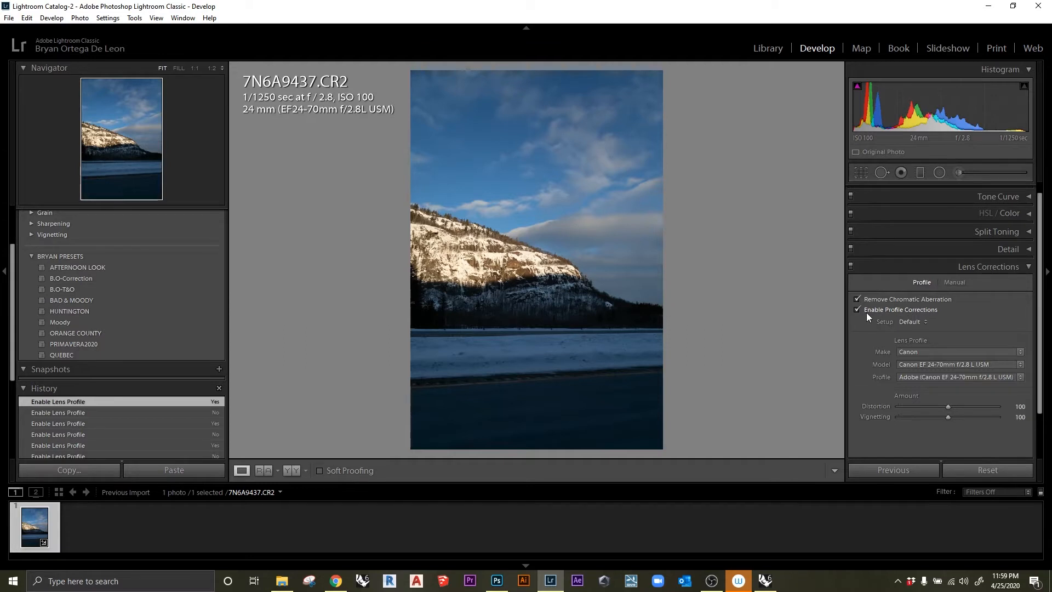
click(1019, 269)
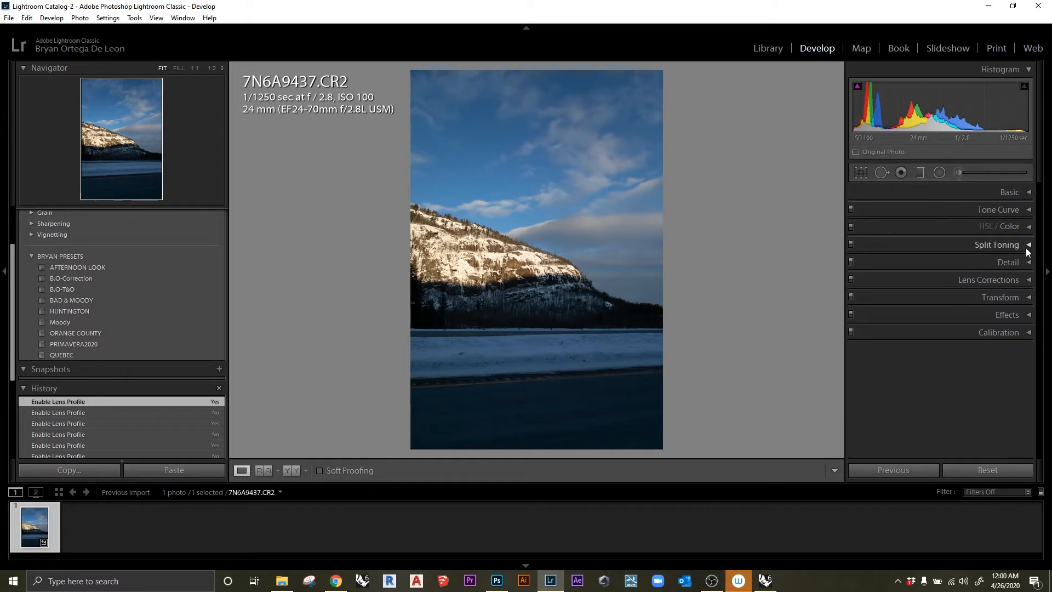
Lower the photo's highlights to -29 and raise its exposure to +0.17 in the basic adjustments
click(1030, 197)
mouse_move(948, 330)
mouse_down()
mouse_move(936, 330)
mouse_move(948, 330)
mouse_up()
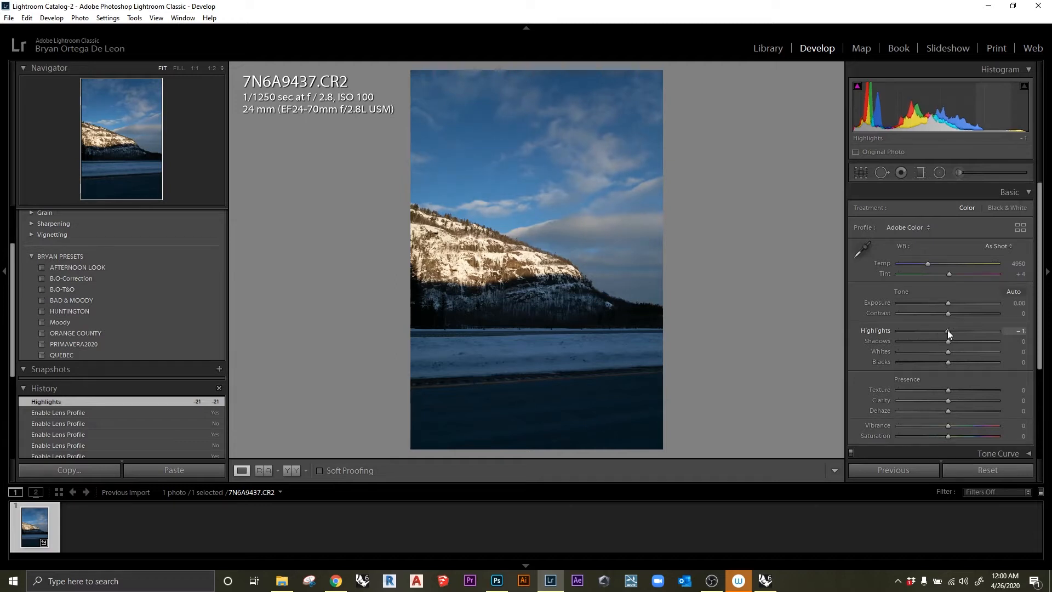
drag(948, 330, 933, 337)
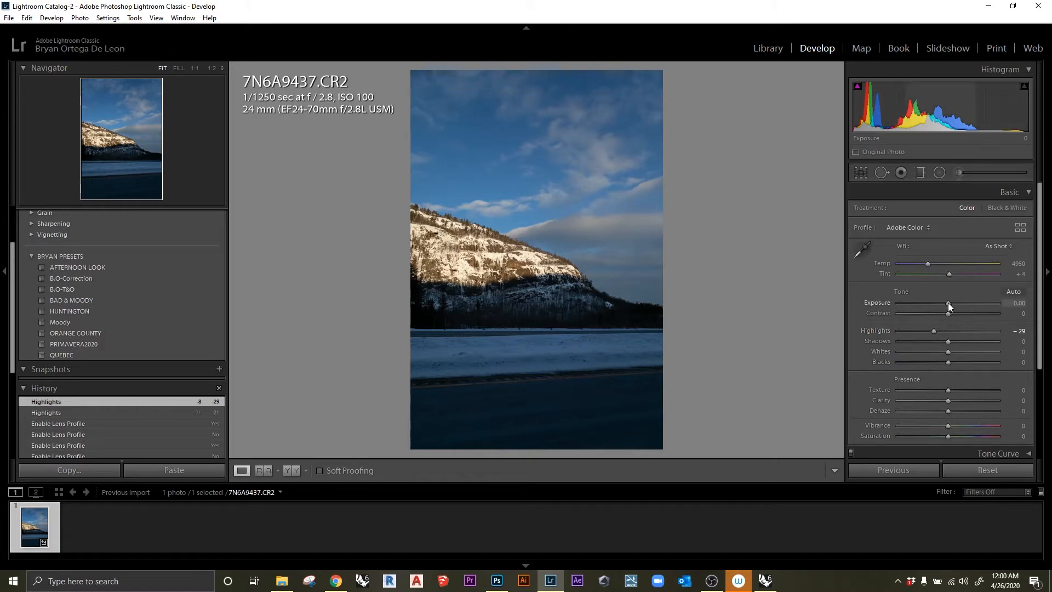
drag(948, 302, 950, 302)
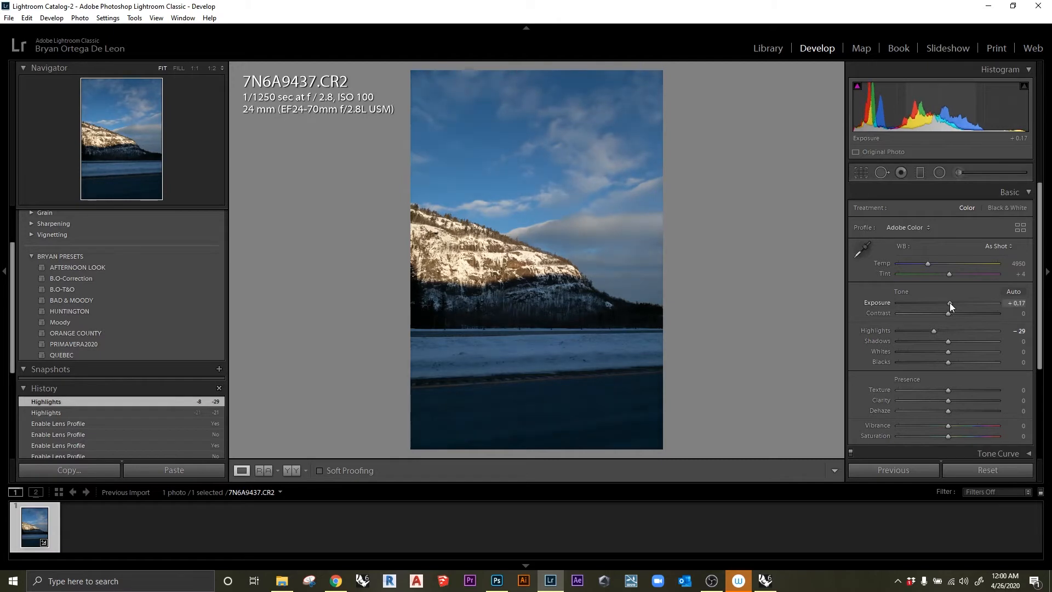
Set the white balance temperature to 5462 and the tint to -7
drag(927, 260, 934, 262)
double_click(948, 273)
drag(947, 273, 945, 272)
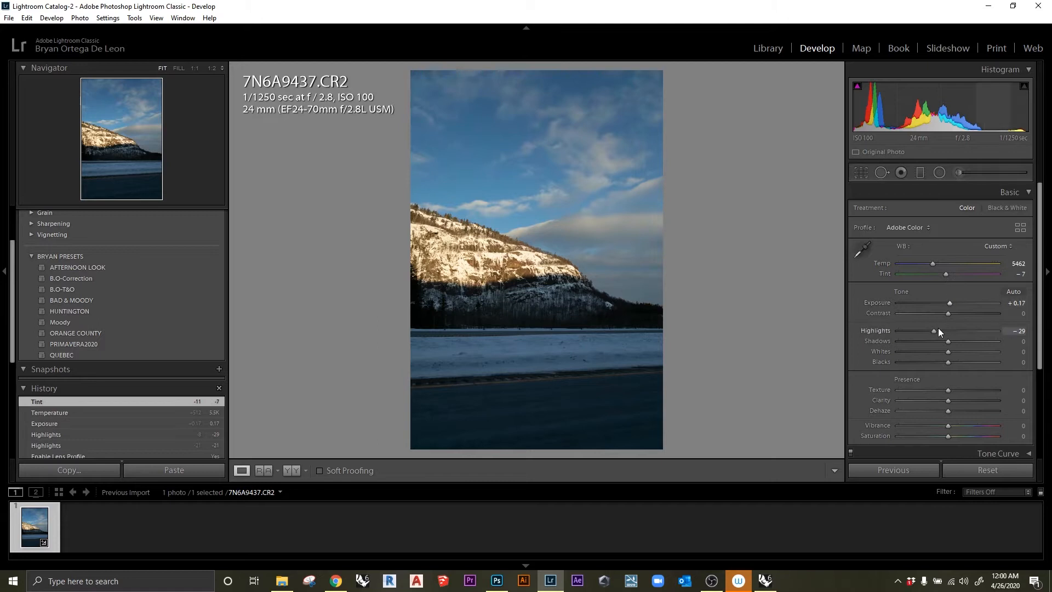
Set highlights to -37, shadows to +51, whites to +18, blacks to +19 and texture to +25
drag(932, 329, 929, 331)
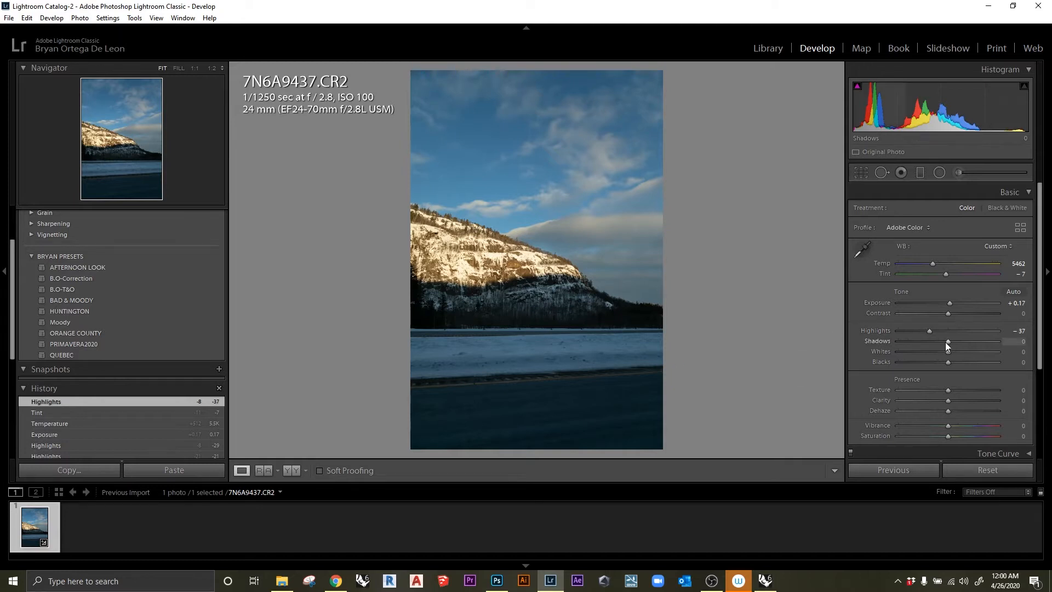
drag(948, 342, 972, 340)
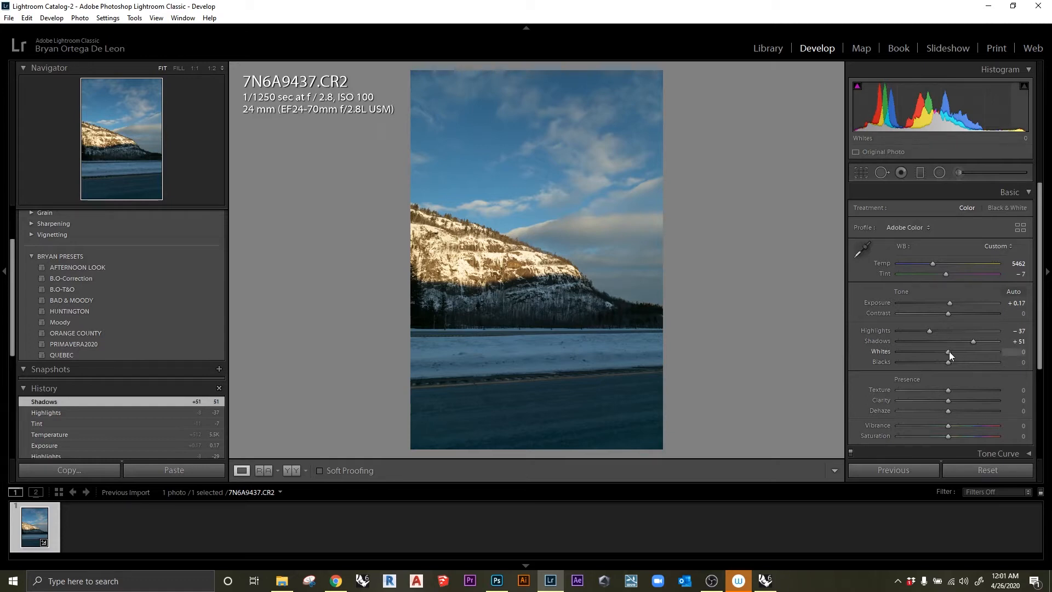
drag(949, 351, 955, 389)
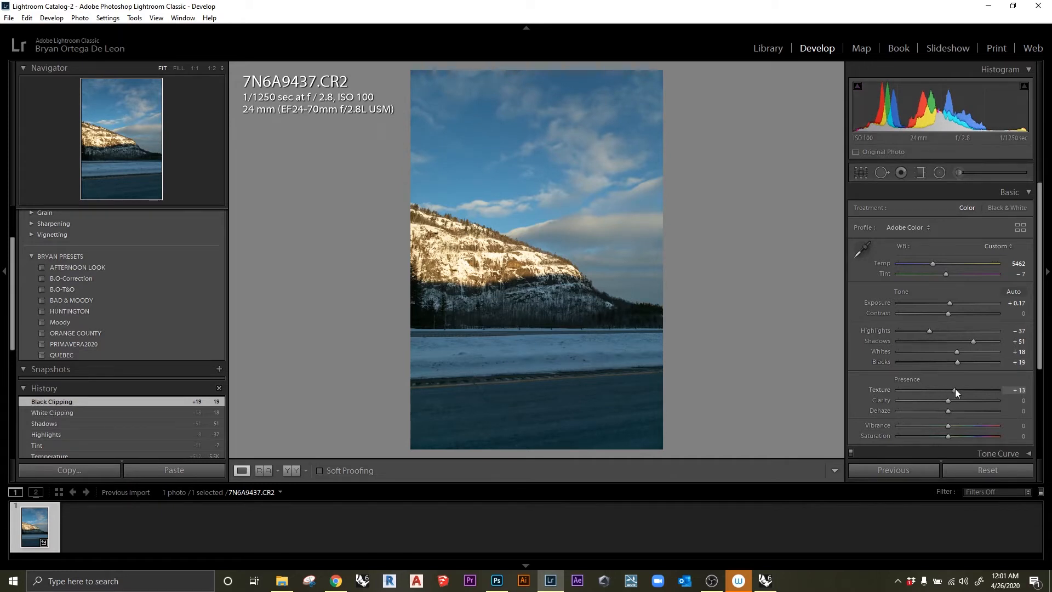
drag(958, 390, 962, 385)
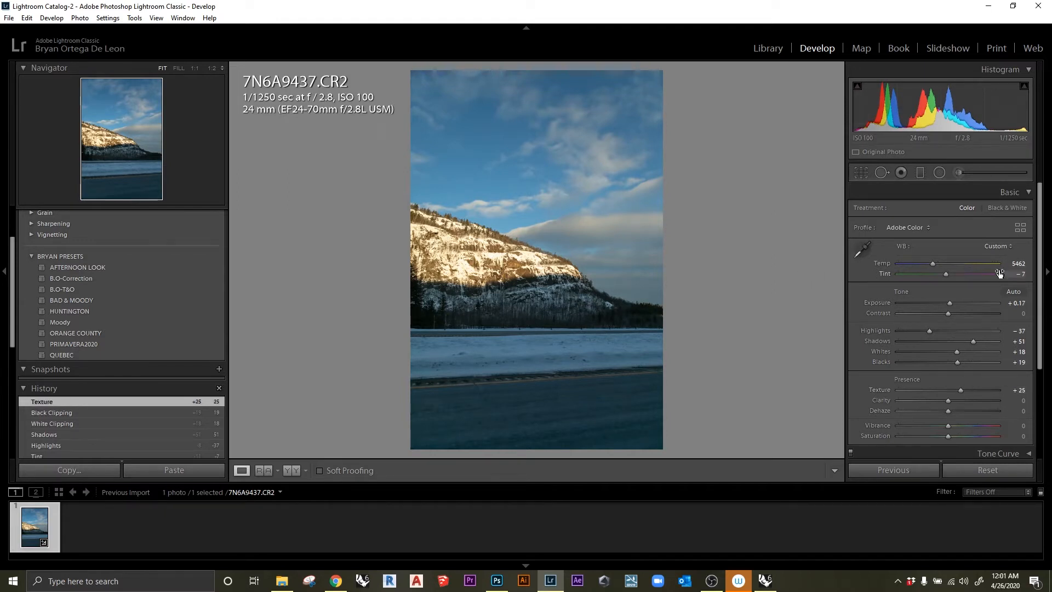
click(1027, 193)
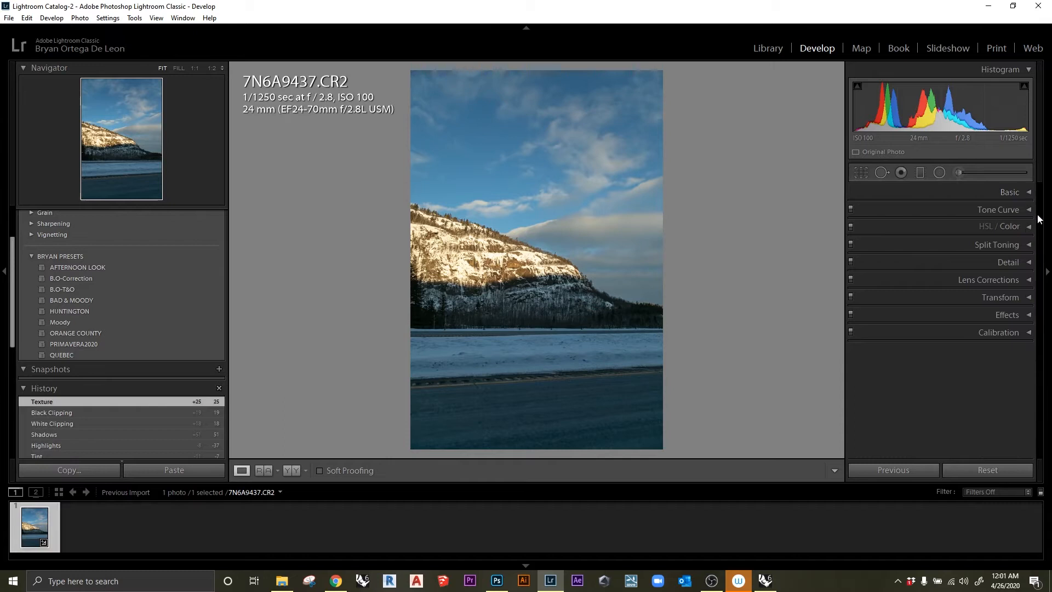
Set the red primary hue to +50 in the camera calibration settings
click(1030, 333)
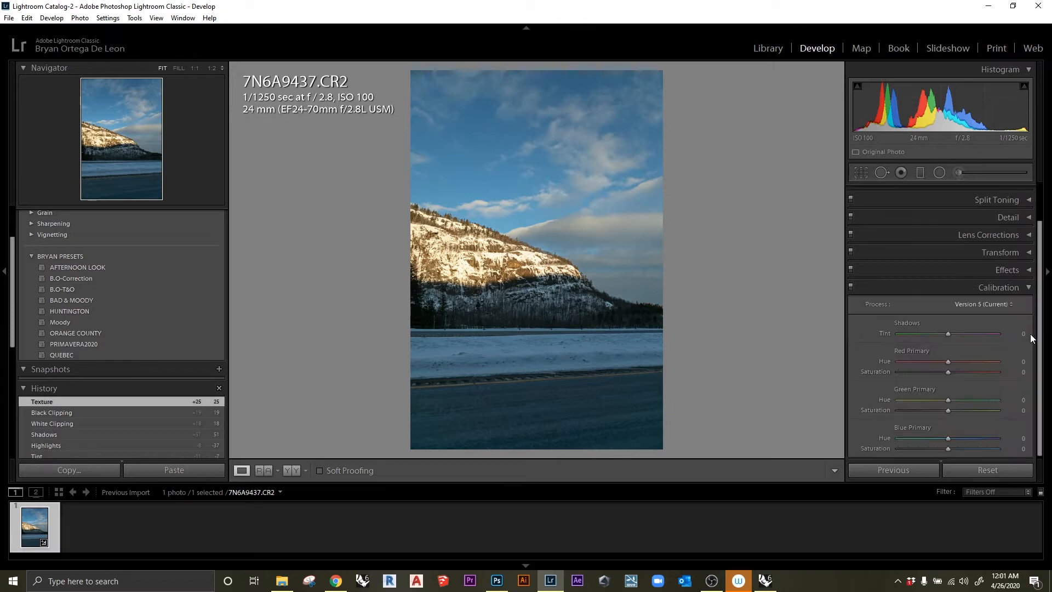
drag(949, 363, 969, 362)
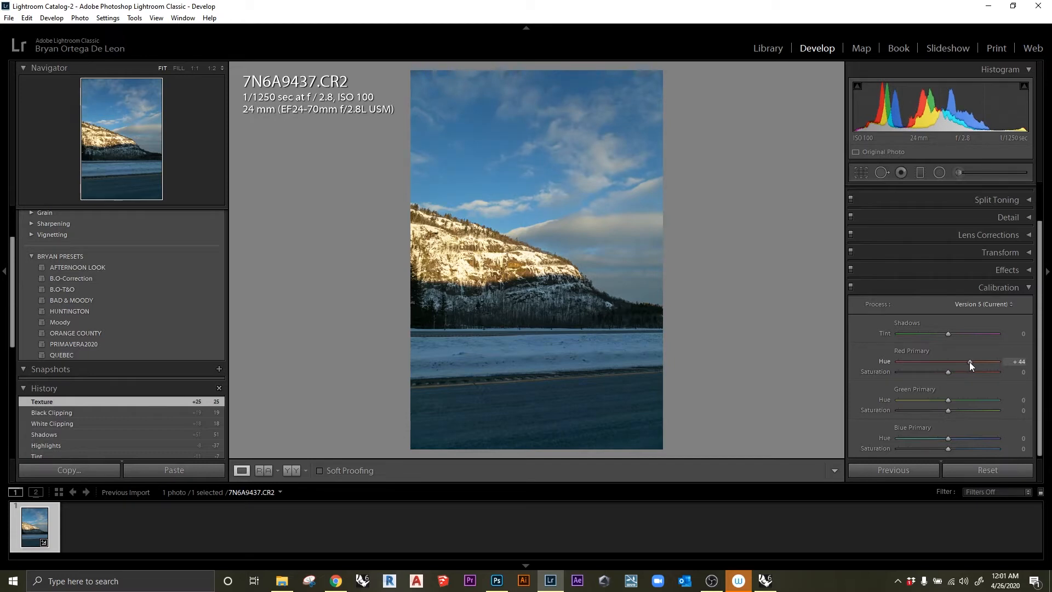
drag(971, 362, 971, 362)
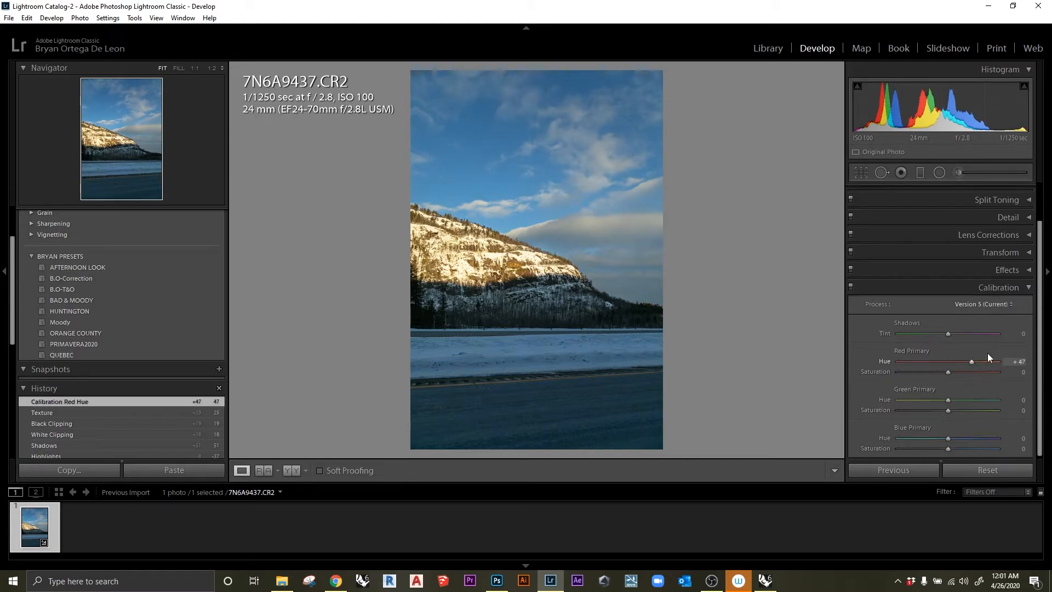
click(1018, 361)
text(50)
key(Return)
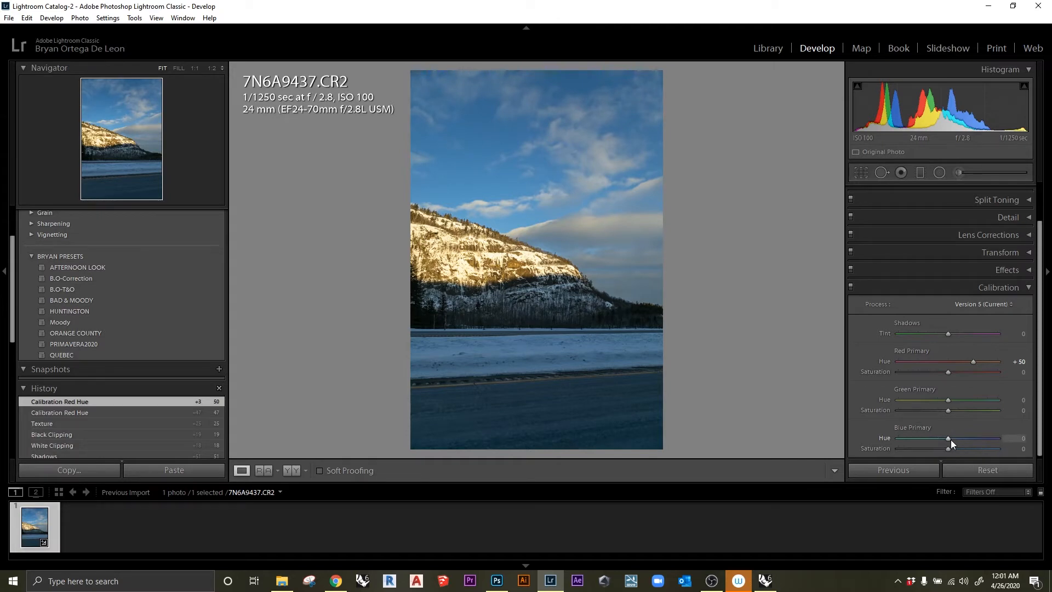
Set the blue primary hue to -50 and close the calibration settings
drag(943, 438, 922, 438)
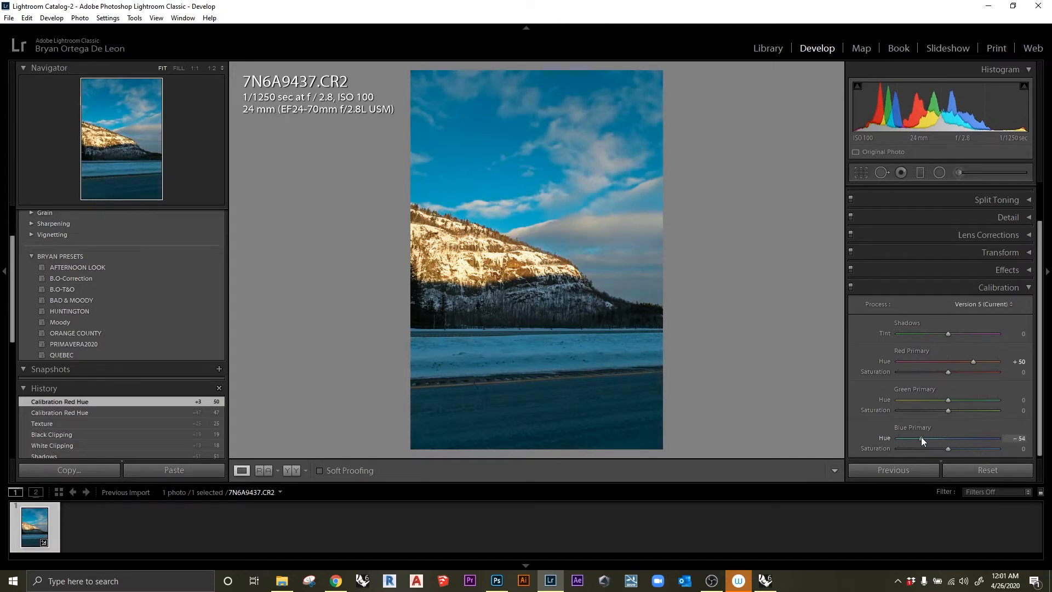
drag(920, 436, 922, 436)
click(1019, 439)
text(-50)
key(Return)
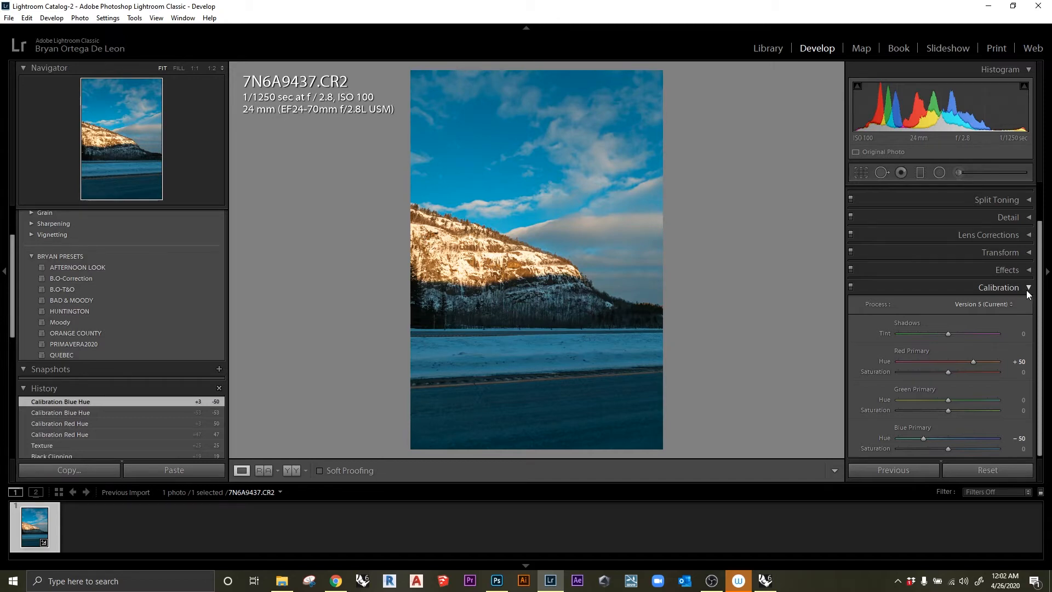
click(1027, 289)
Compare the edited photo with its original version by switching the before view on and off
key(backslash)
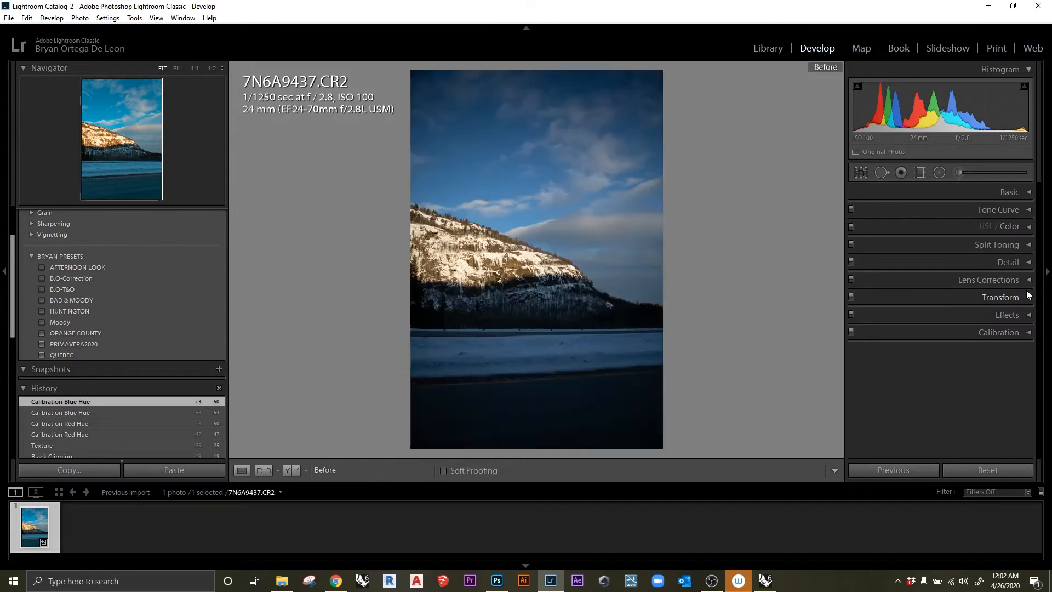
key(backslash)
key(backslash)
key(backslash)
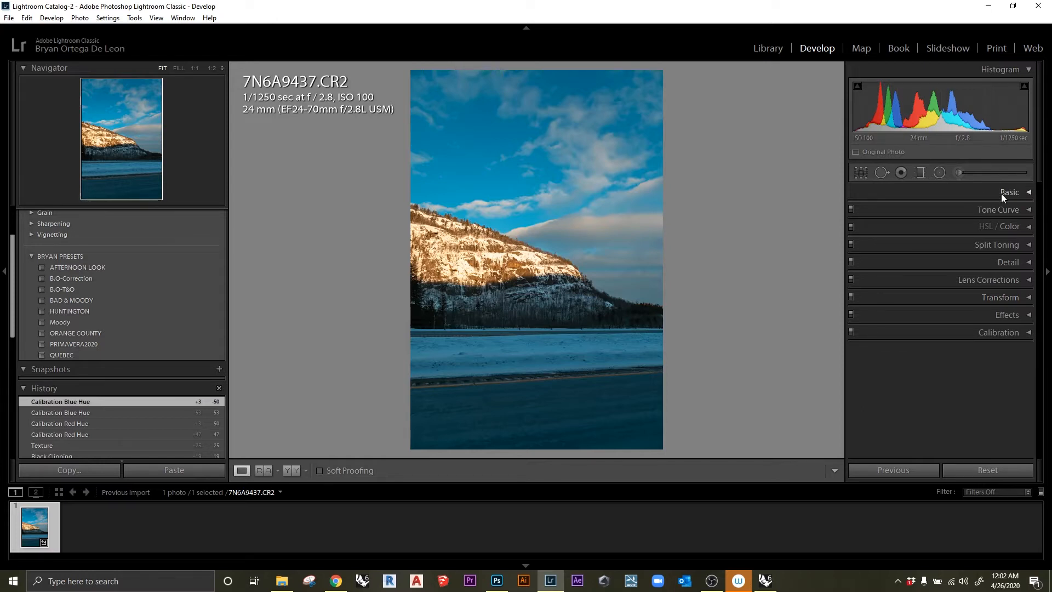
Shift the blue hue to +18 and lower the blue saturation to -49 in the color adjustments, and select the orange range
click(1012, 225)
drag(951, 268, 926, 282)
click(906, 243)
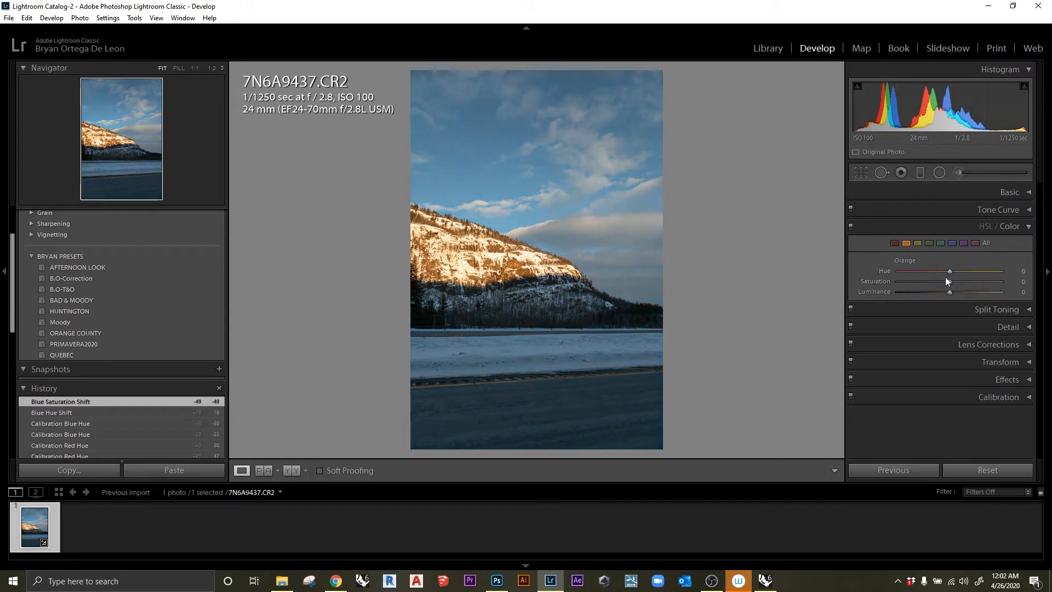
Lower the highlights to -92 in the basic adjustments to recover detail in the sunlit mountain
click(1030, 193)
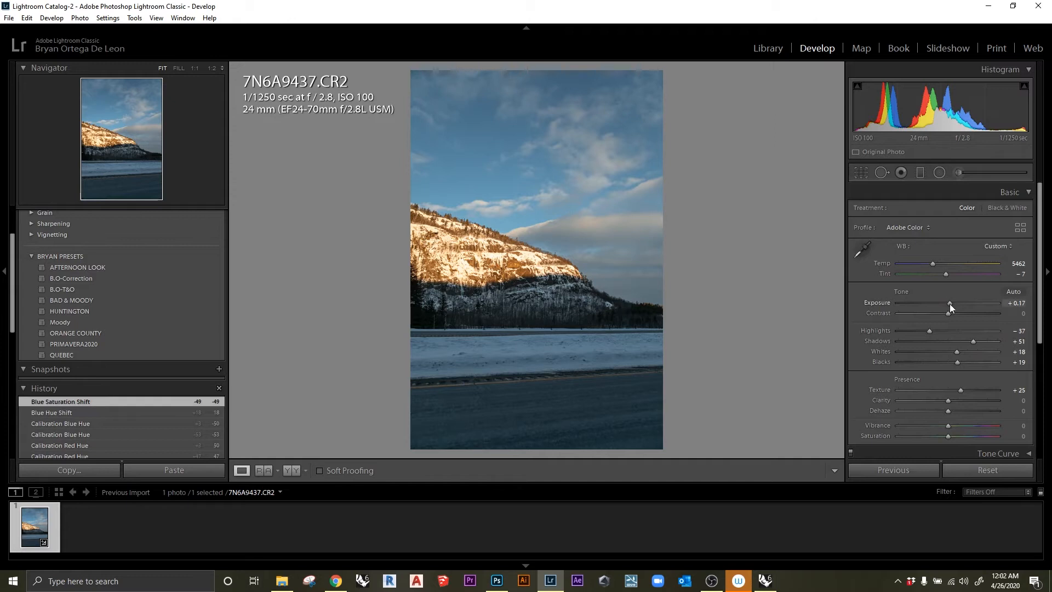
drag(927, 330, 902, 334)
click(1028, 193)
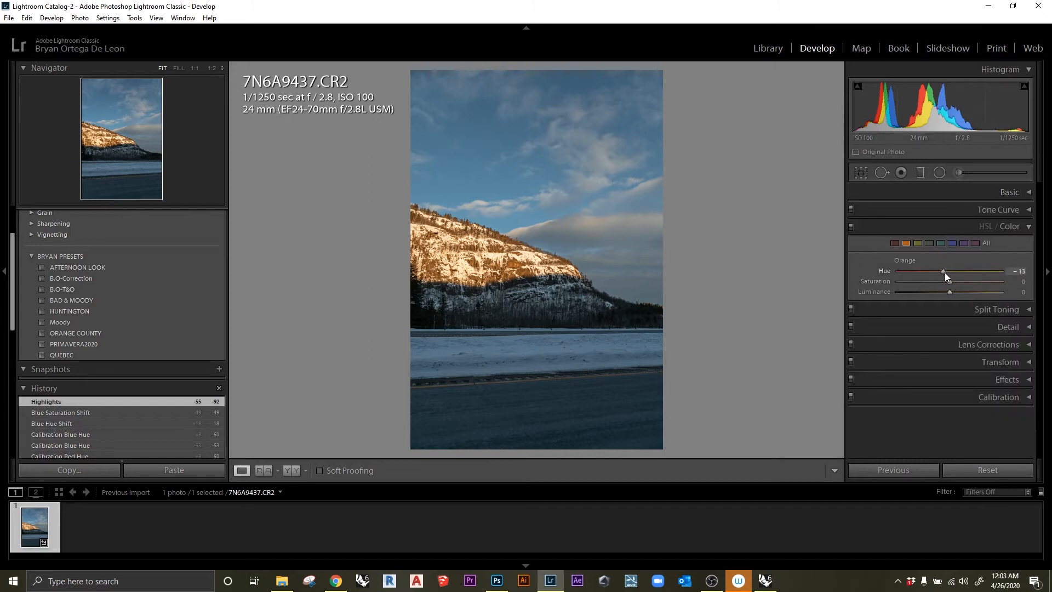
Set the orange hue to -29, saturation to +20 and luminance to -12
drag(938, 275, 948, 275)
drag(939, 278, 872, 281)
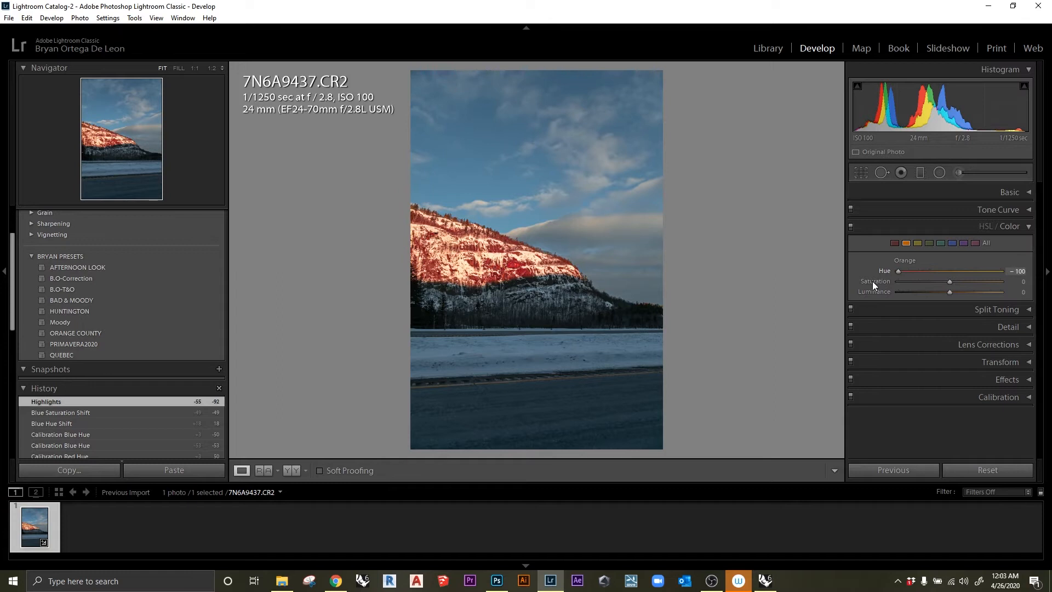
drag(873, 282, 916, 270)
drag(925, 269, 926, 270)
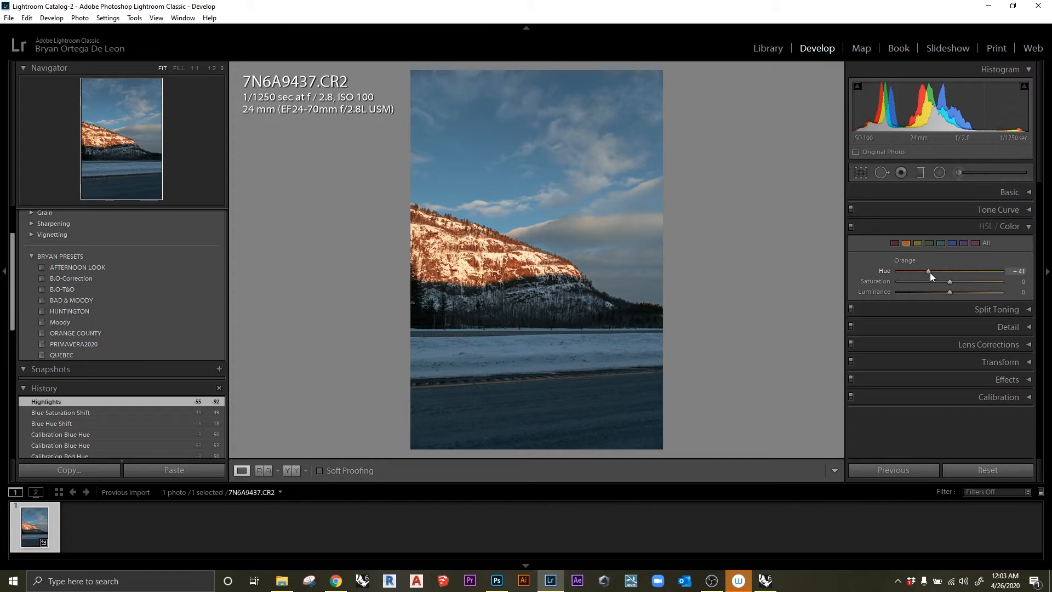
drag(936, 272, 937, 273)
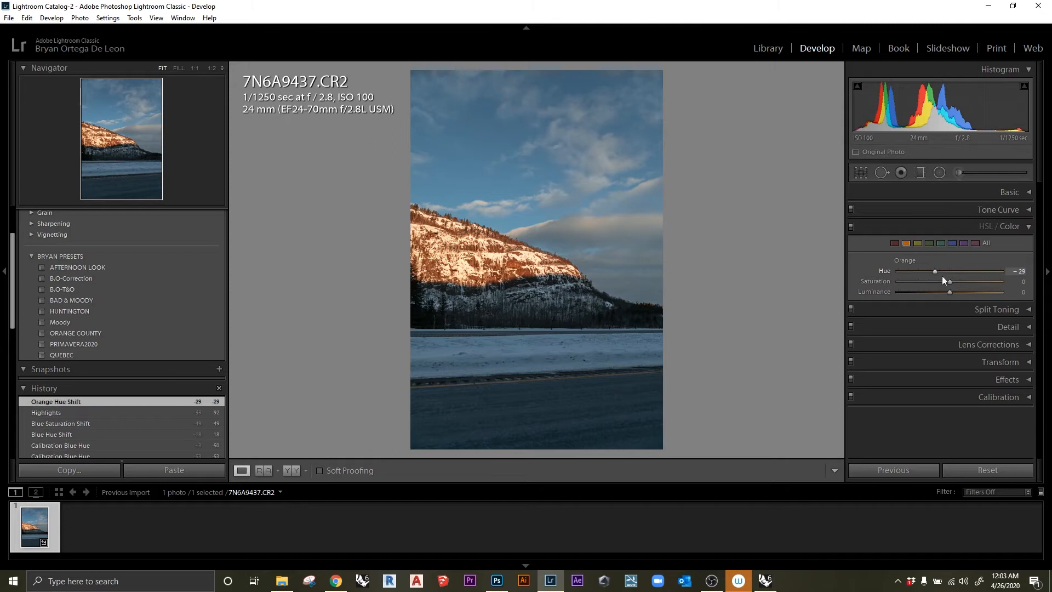
drag(965, 279, 965, 279)
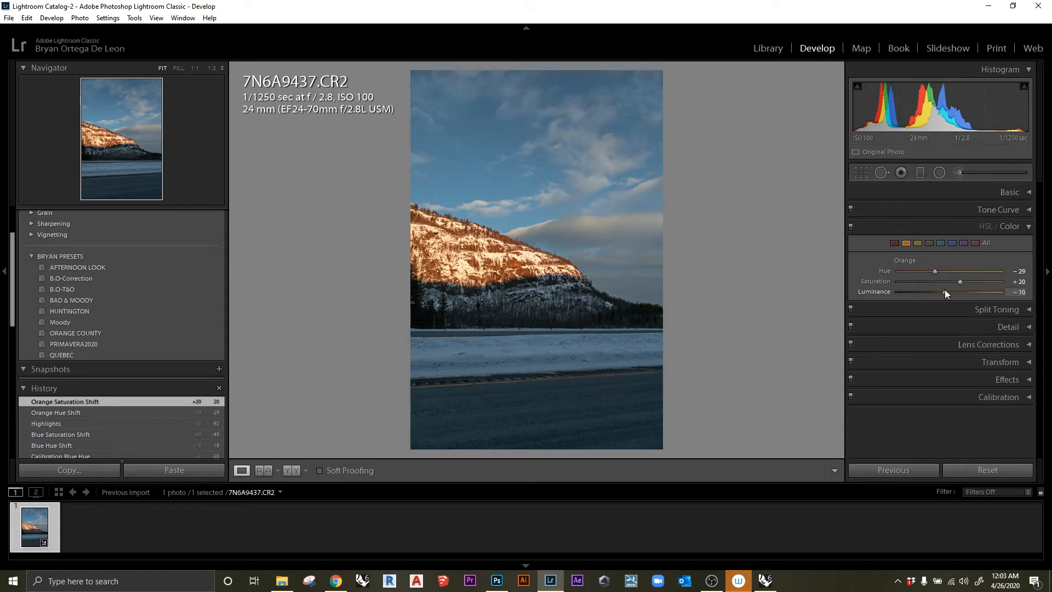
drag(942, 290, 943, 295)
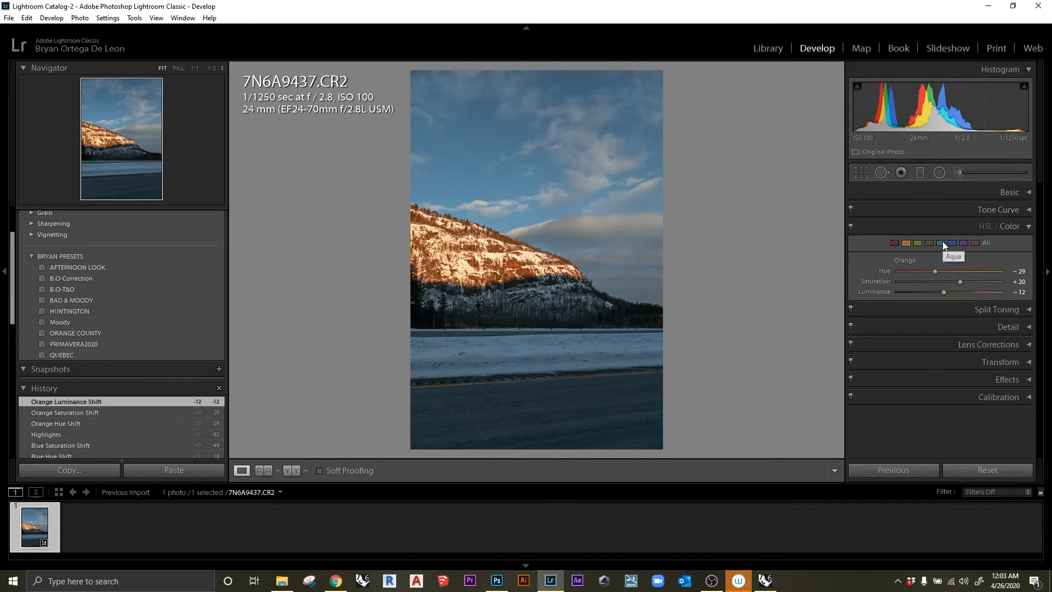
Lower the yellow saturation to -76 and close the color adjustments
click(919, 242)
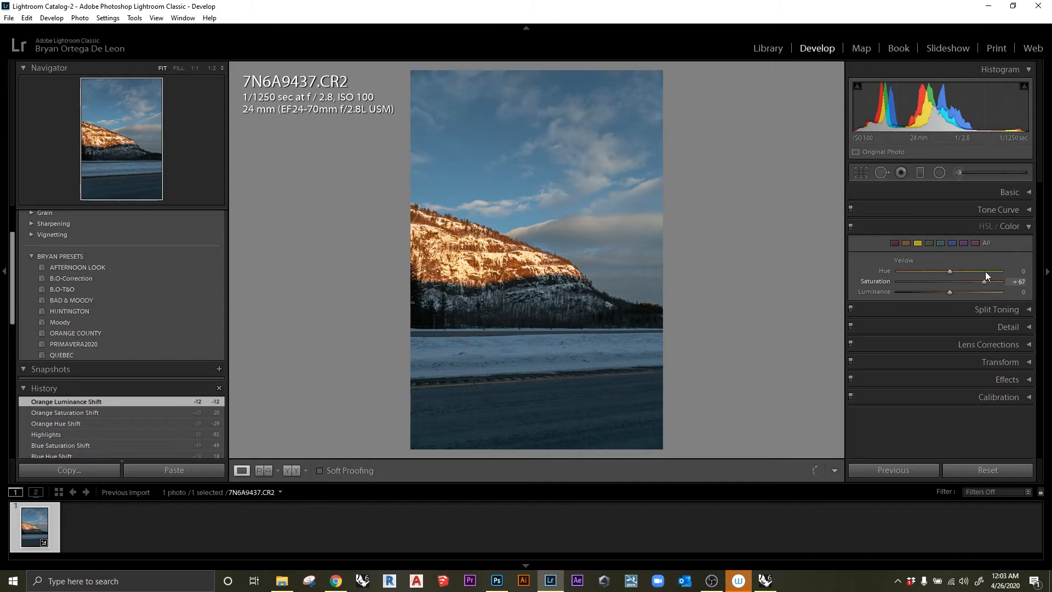
drag(907, 285, 911, 283)
click(1024, 226)
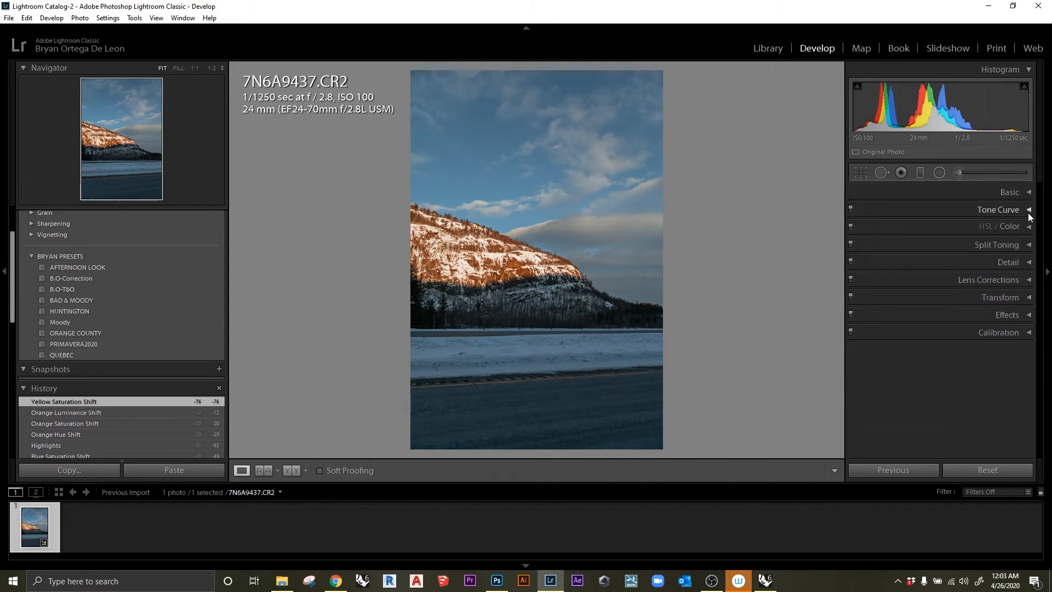
Raise the photo's contrast to +33 in the basic adjustments
click(1031, 191)
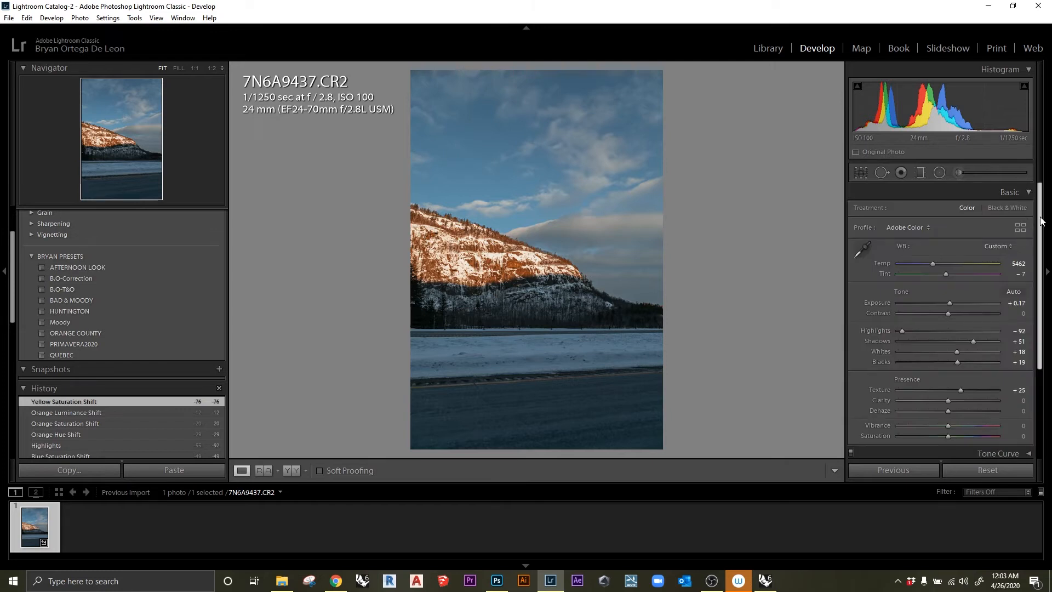
scroll(1036, 230, down, 2)
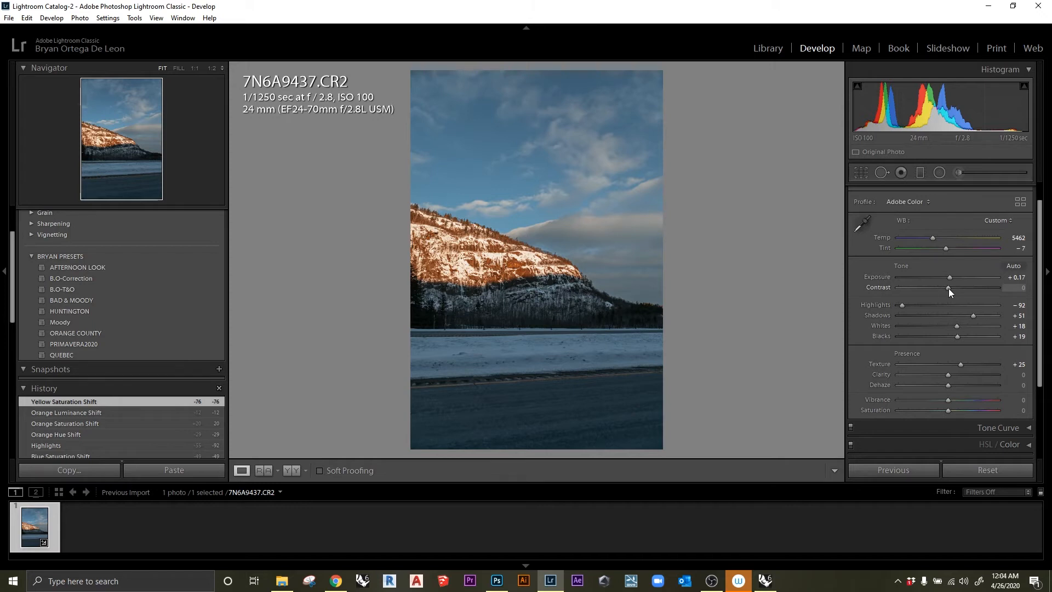
drag(949, 287, 966, 288)
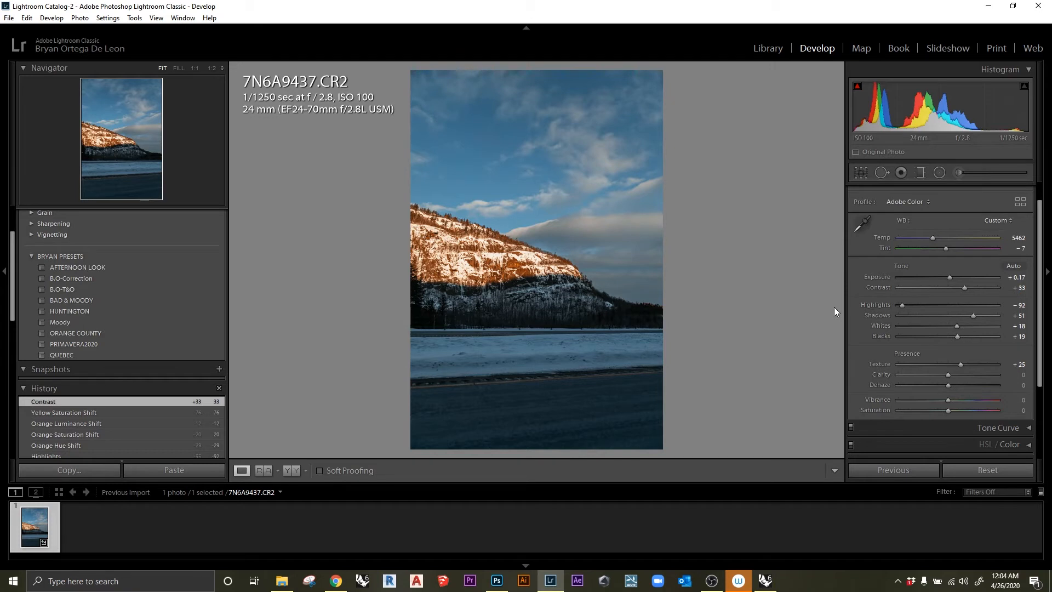
Compare the edit with the original photo and raise the blacks to +41
key(backslash)
key(backslash)
key(backslash)
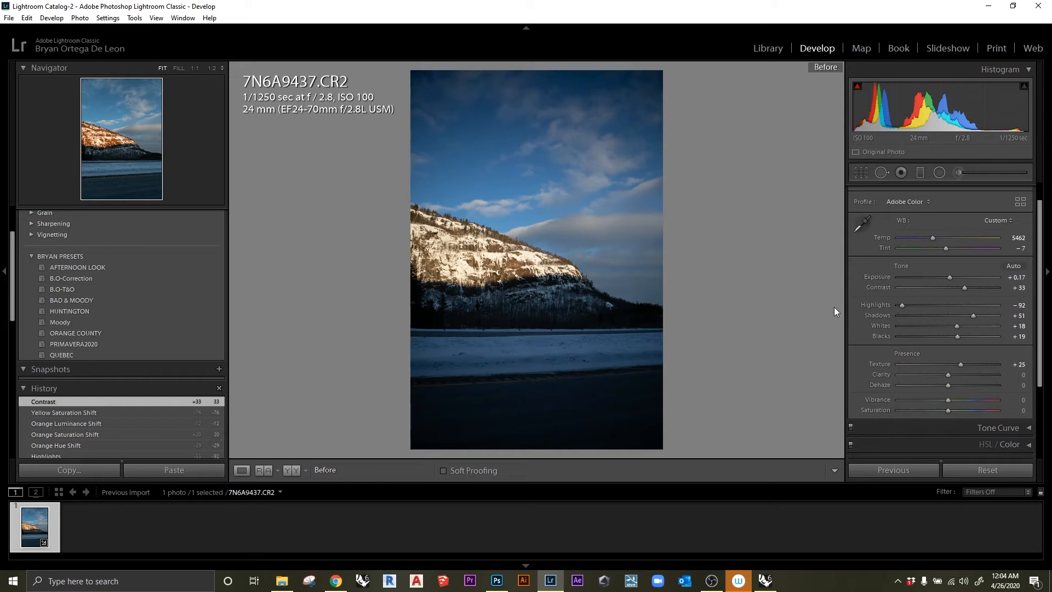
key(backslash)
key(backslash)
key(backslash)
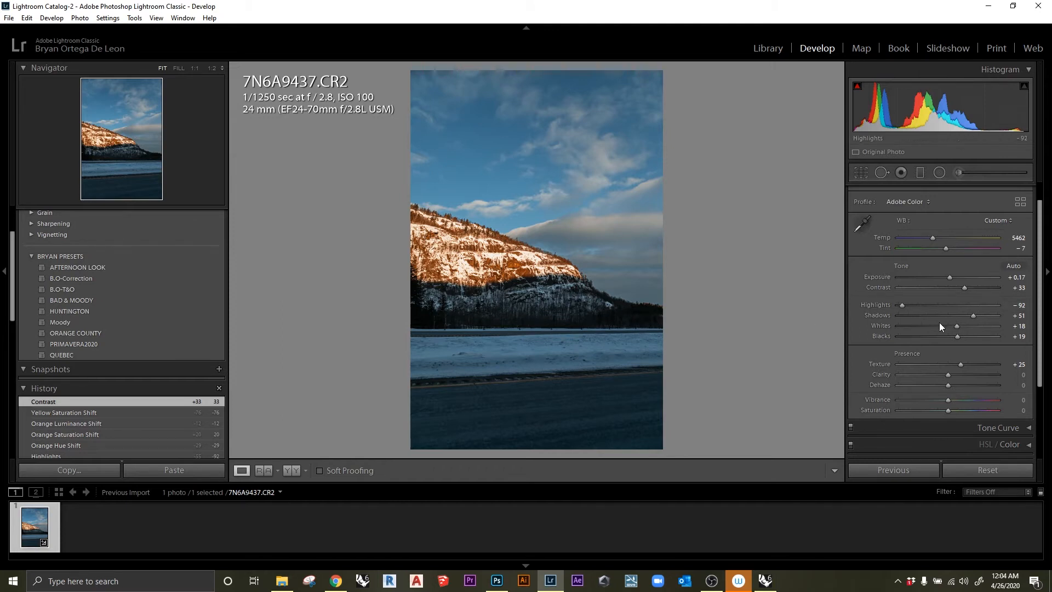
drag(959, 336, 969, 336)
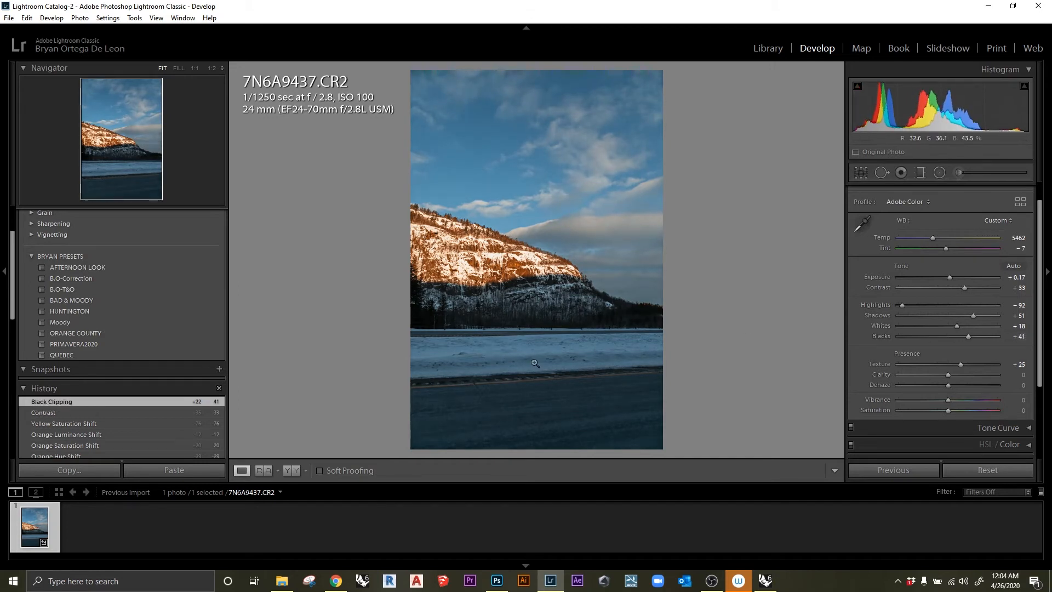
Prepare a new graduated filter with highlights reset to 0 and exposure at -1.39
click(920, 180)
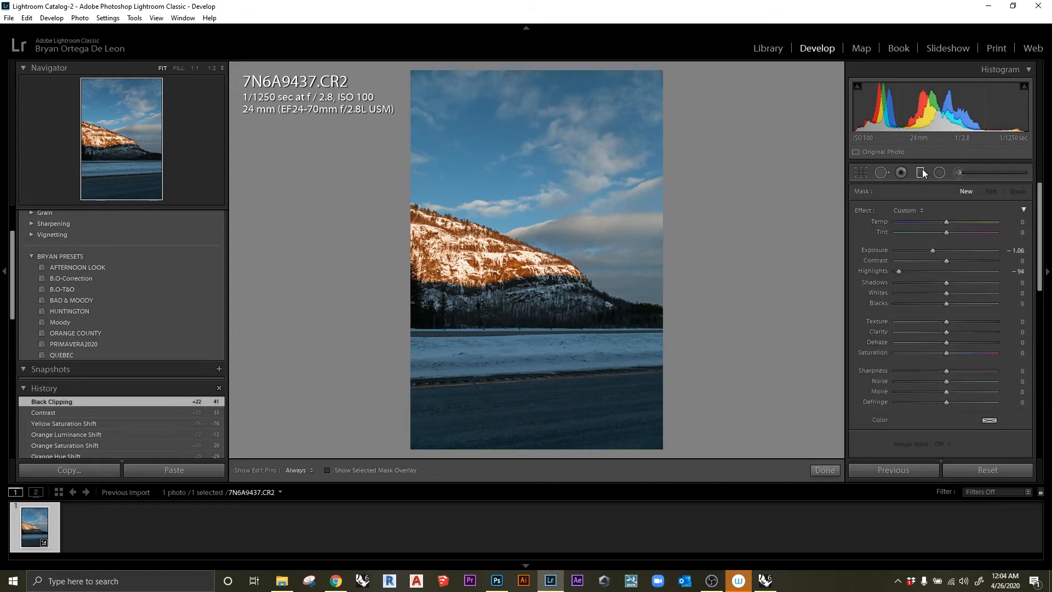
click(948, 271)
double_click(876, 249)
double_click(875, 271)
click(939, 250)
drag(931, 249, 928, 250)
Place the graduated filter upward from the photo's bottom edge, tilt it along the road's edge, center it on the roadside and finish the mask
drag(657, 454, 635, 315)
drag(645, 386, 606, 404)
drag(579, 338, 596, 382)
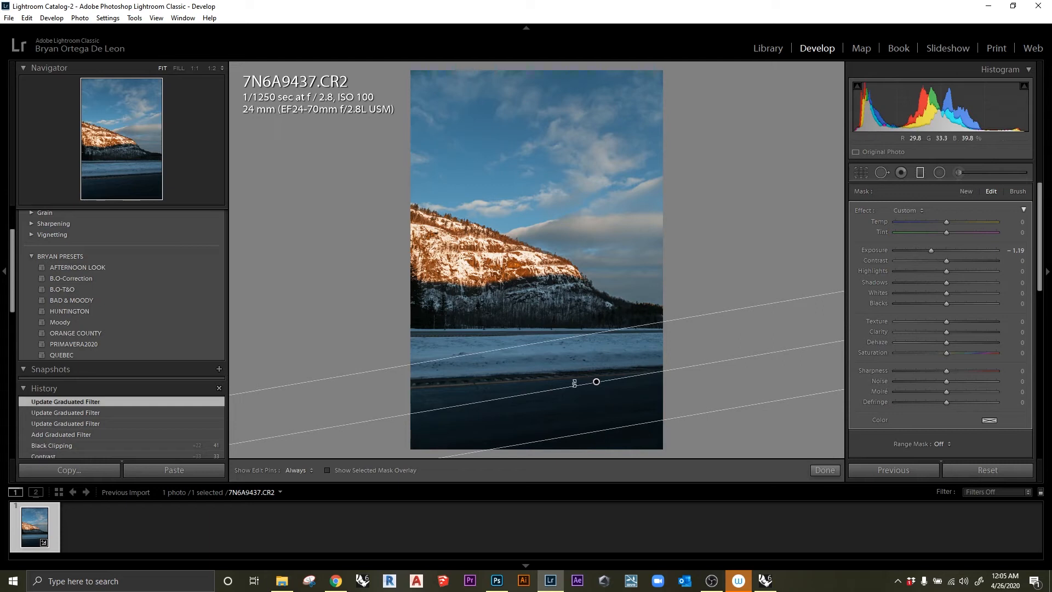
drag(592, 380, 530, 389)
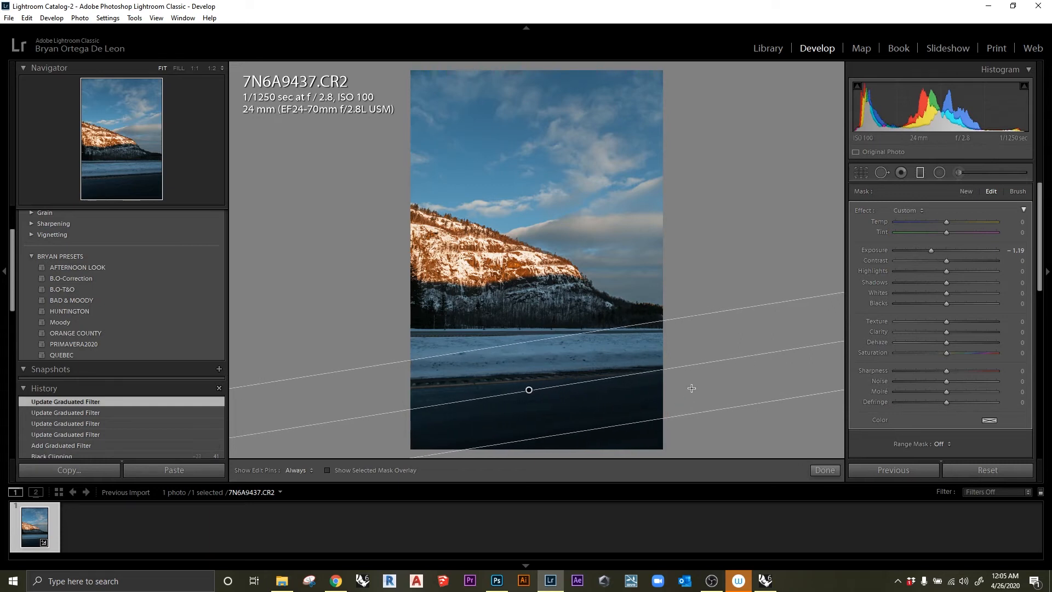
drag(685, 366, 686, 384)
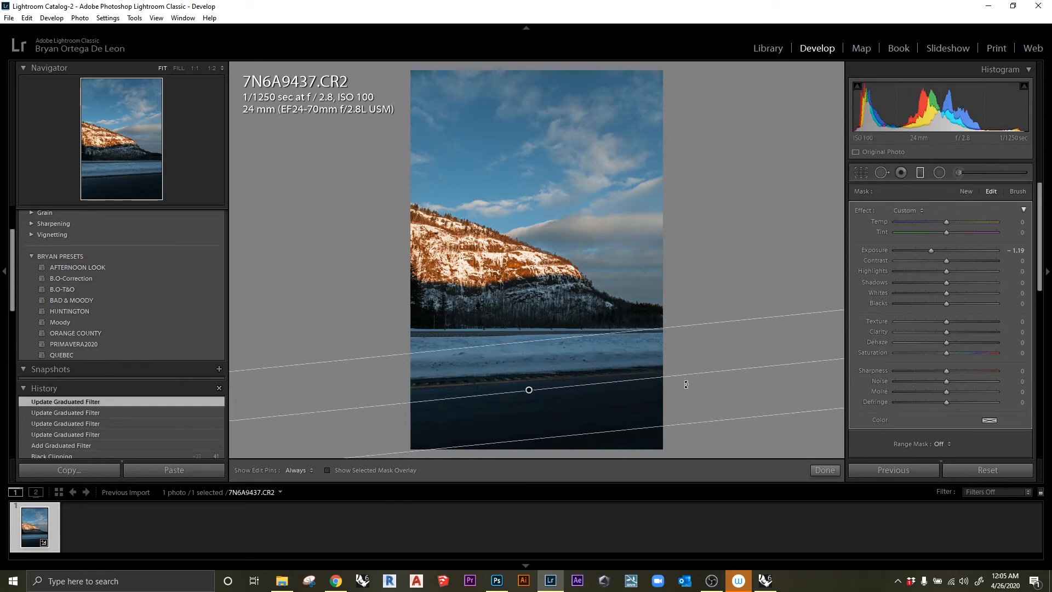
drag(529, 389, 527, 381)
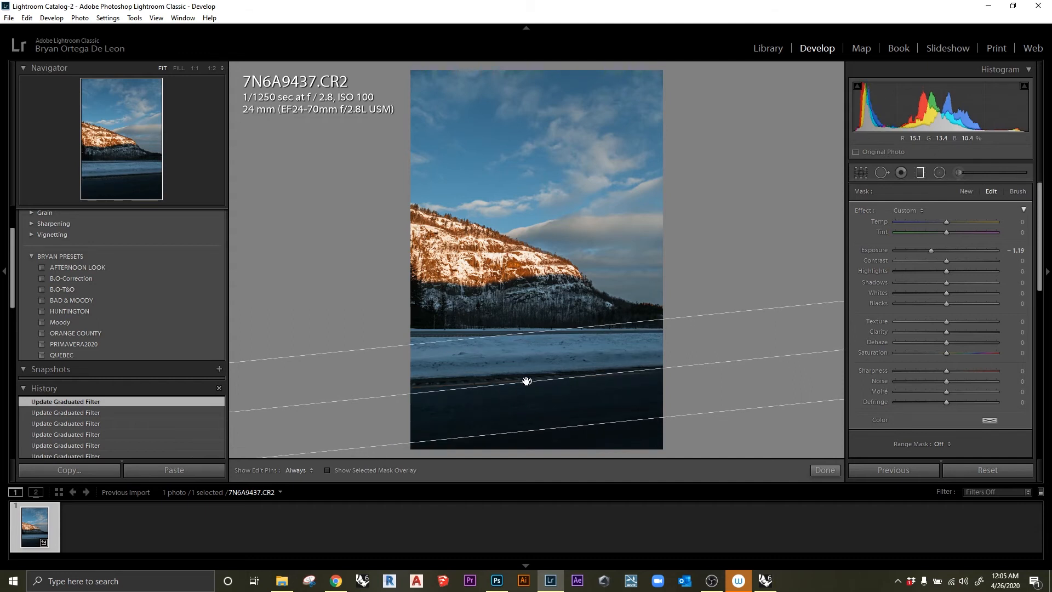
mouse_move(527, 381)
key(Return)
key(Return)
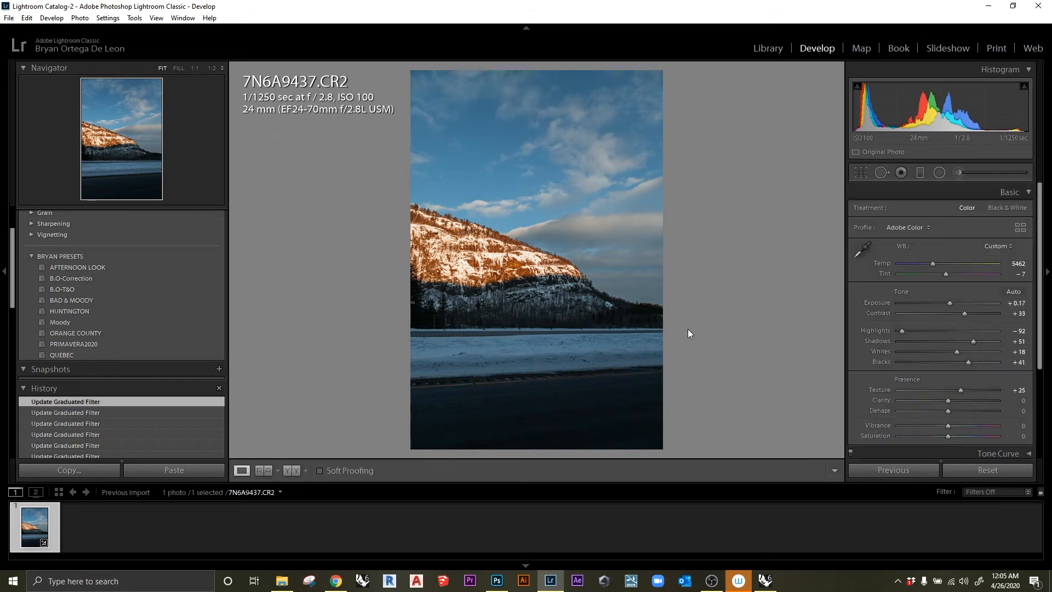
Compare the darkened foreground edit with the original photo in the before and after views
key(backslash)
key(backslash)
key(backslash)
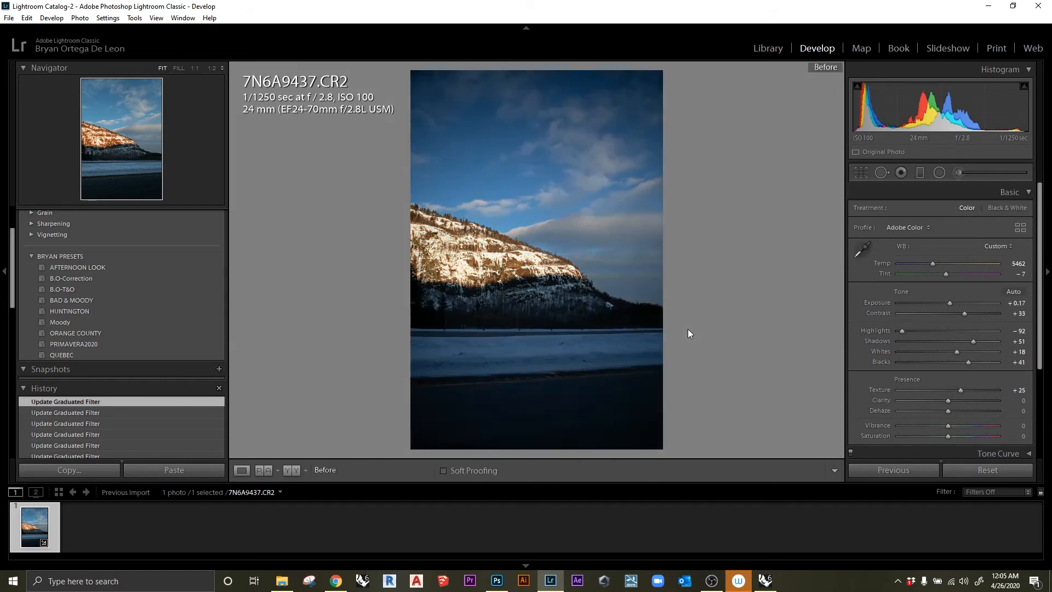
key(backslash)
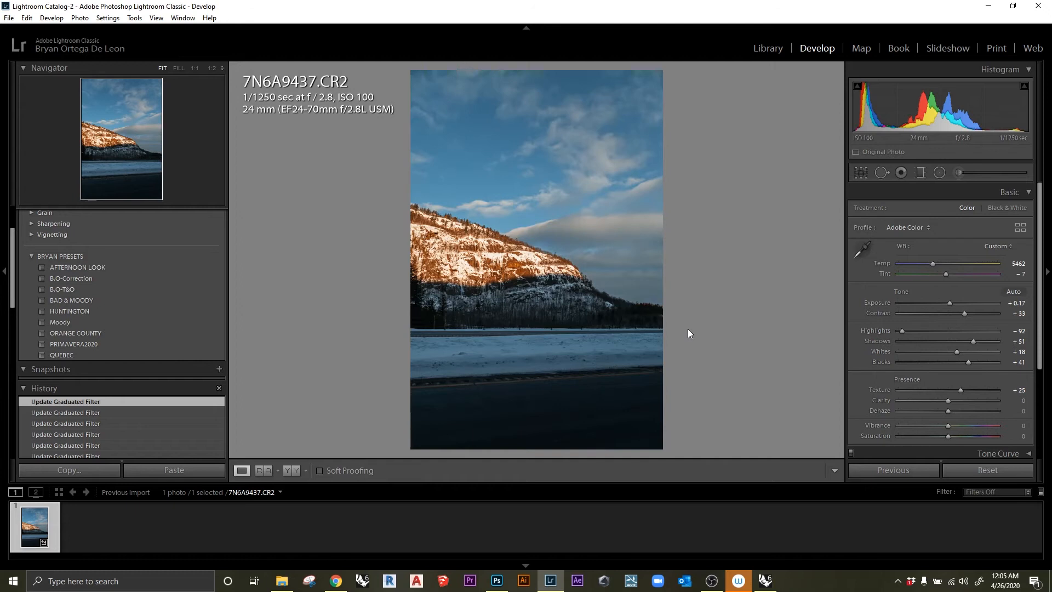
key(backslash)
key(backslash)
Reduce the orange saturation to +12 in the color adjustments
click(1022, 193)
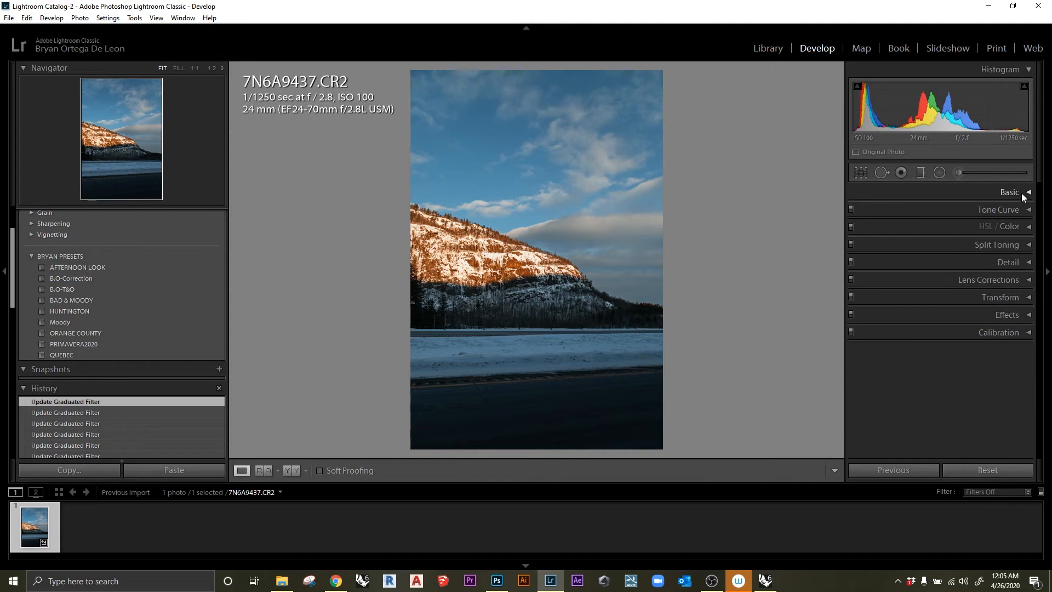
click(1004, 228)
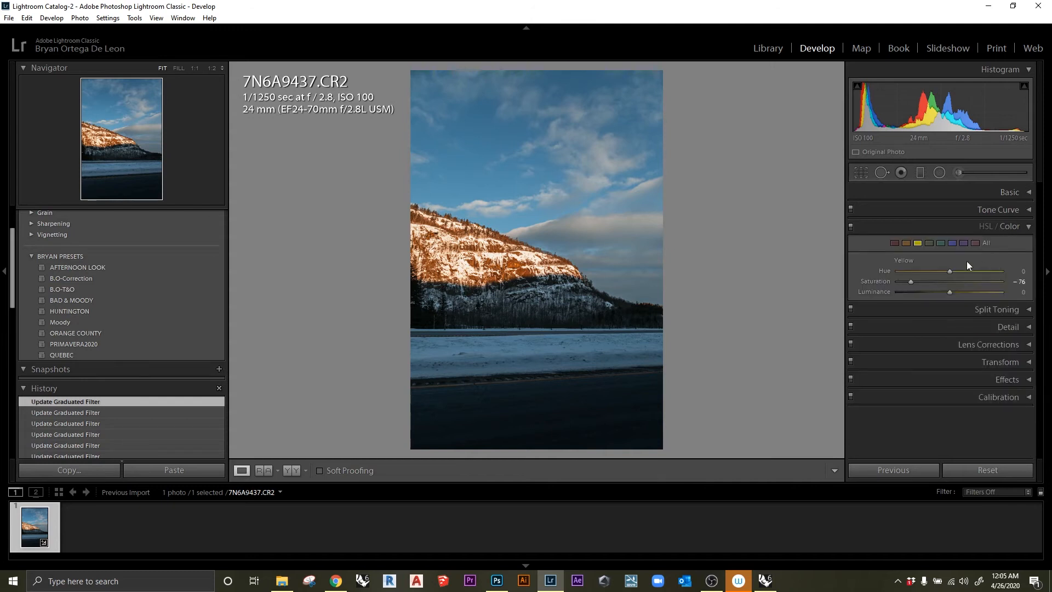
click(907, 243)
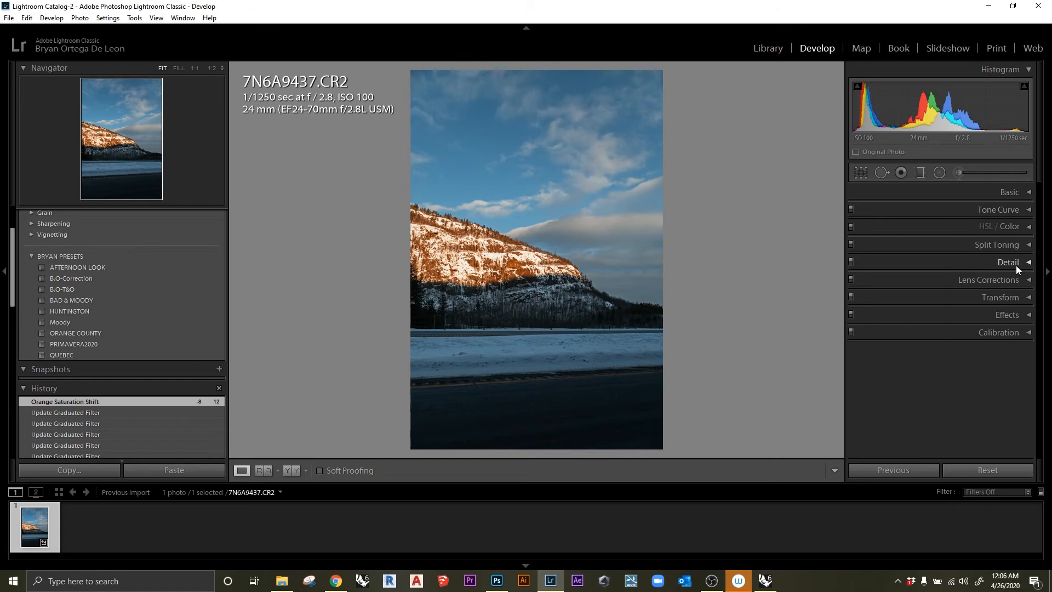
Set the sharpening amount to 63 and the luminance noise reduction to 4
click(1016, 265)
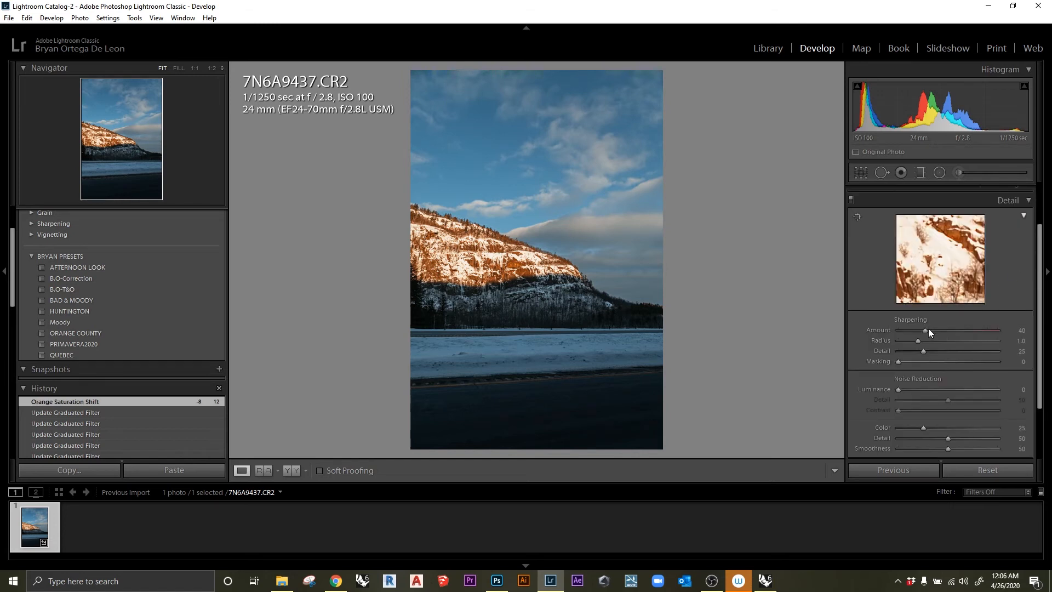
drag(929, 263, 940, 329)
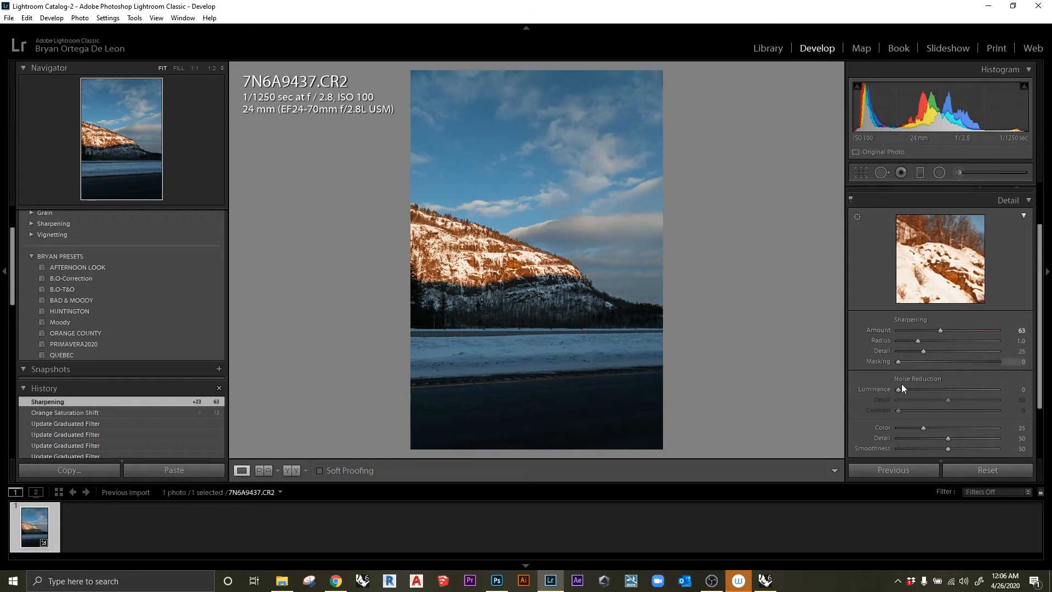
drag(897, 391, 902, 390)
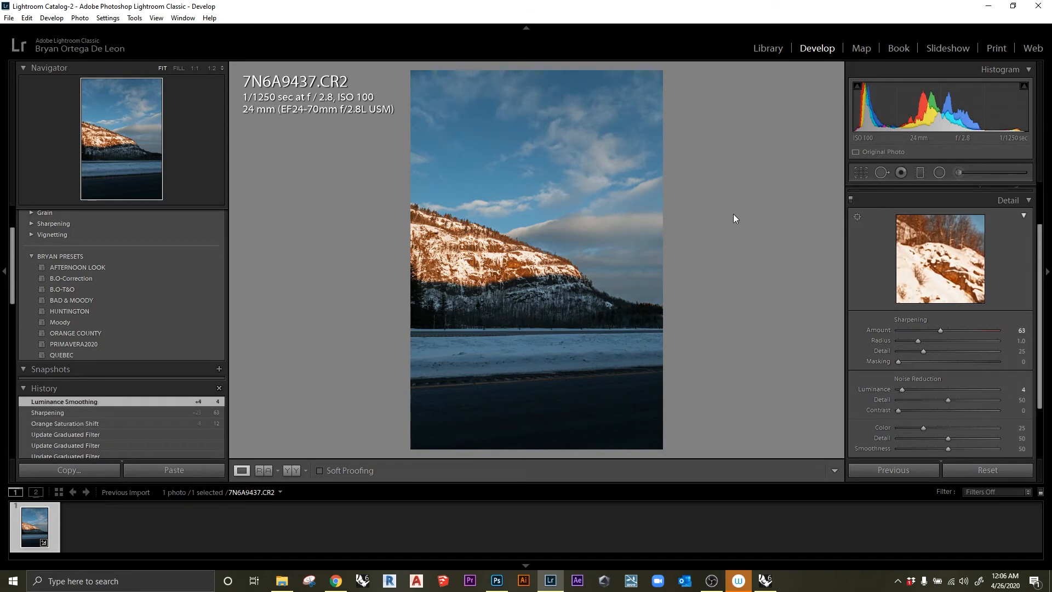
click(1029, 201)
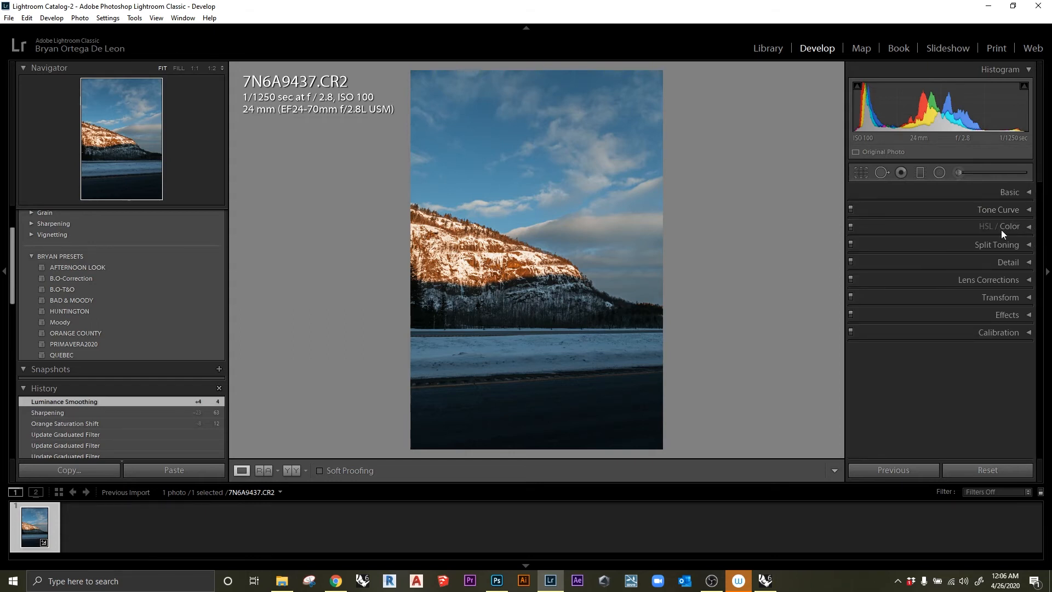
Compare the photo with its original and review the lens profile correction settings
key(backslash)
key(backslash)
click(1032, 280)
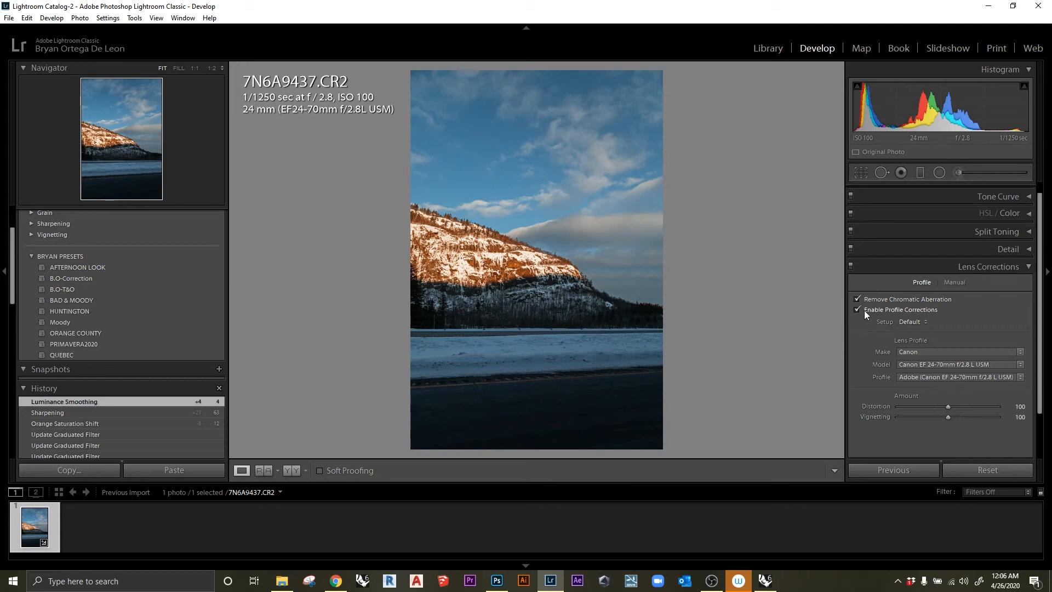
click(1032, 267)
Raise the vibrance to +7 in the basic adjustments
click(1030, 192)
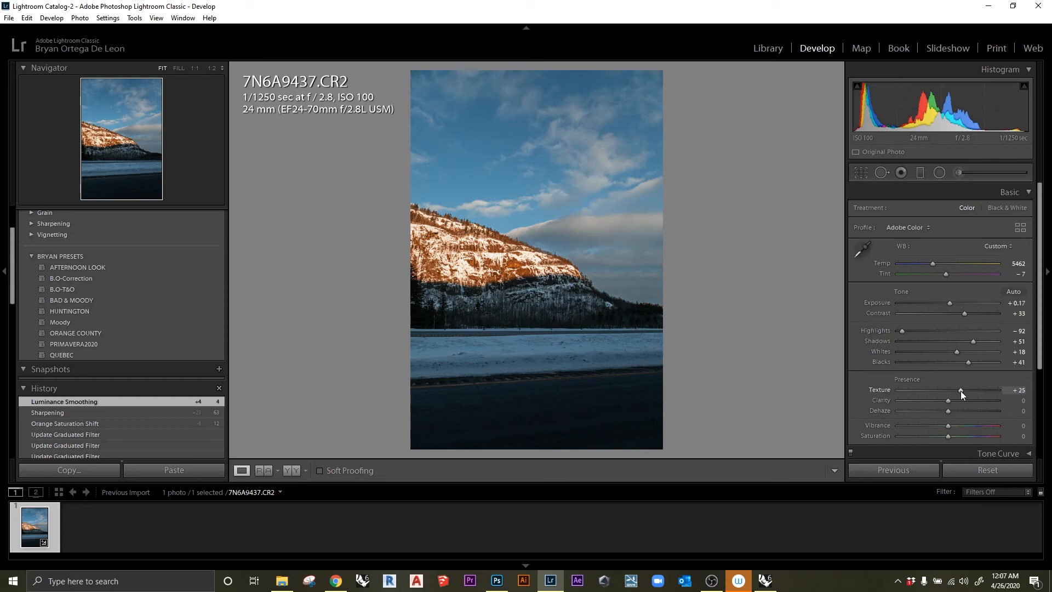
drag(948, 425, 950, 425)
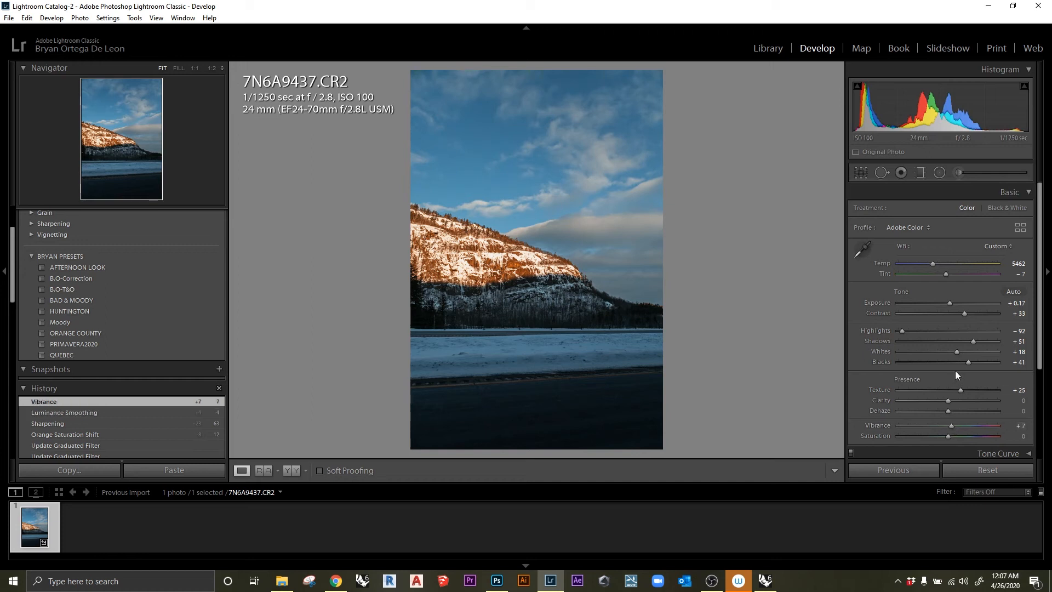
click(1030, 194)
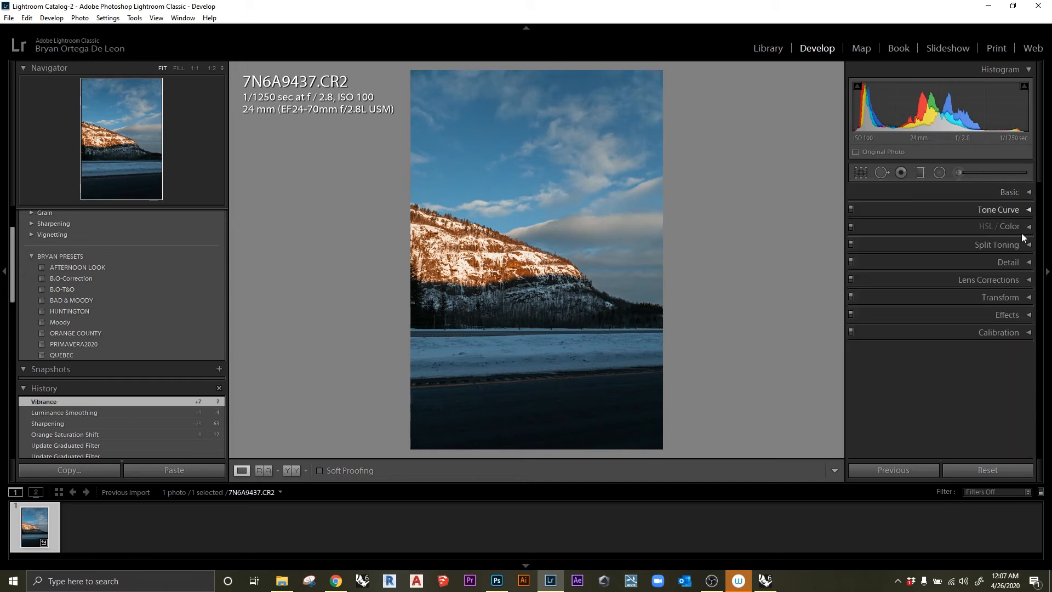
Review the calibration primaries, the sharpening and noise reduction settings, and the red and orange color adjustments
click(1019, 333)
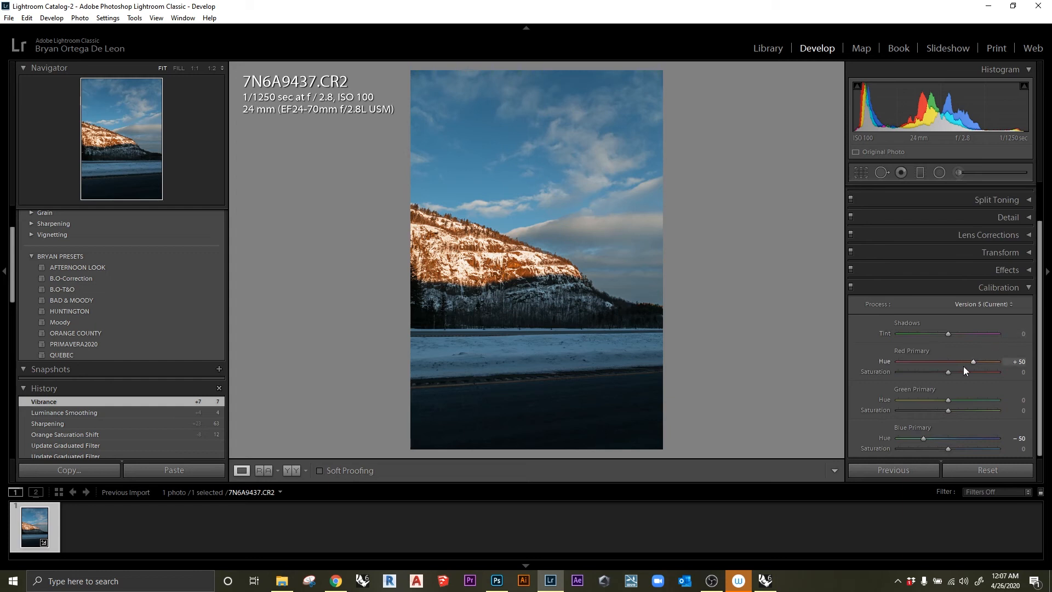
scroll(931, 343, down, 1)
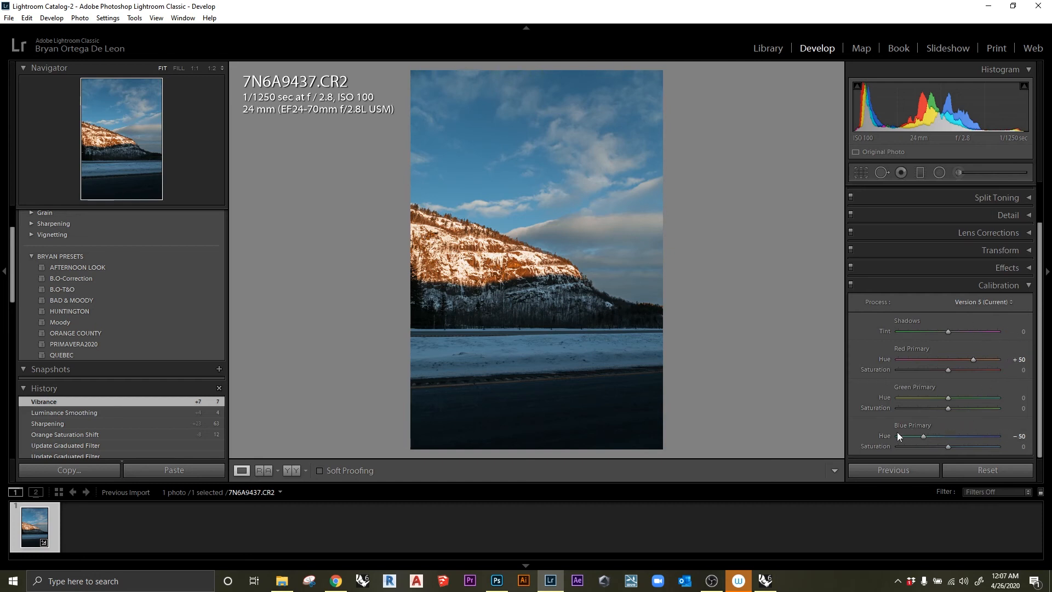
click(1031, 288)
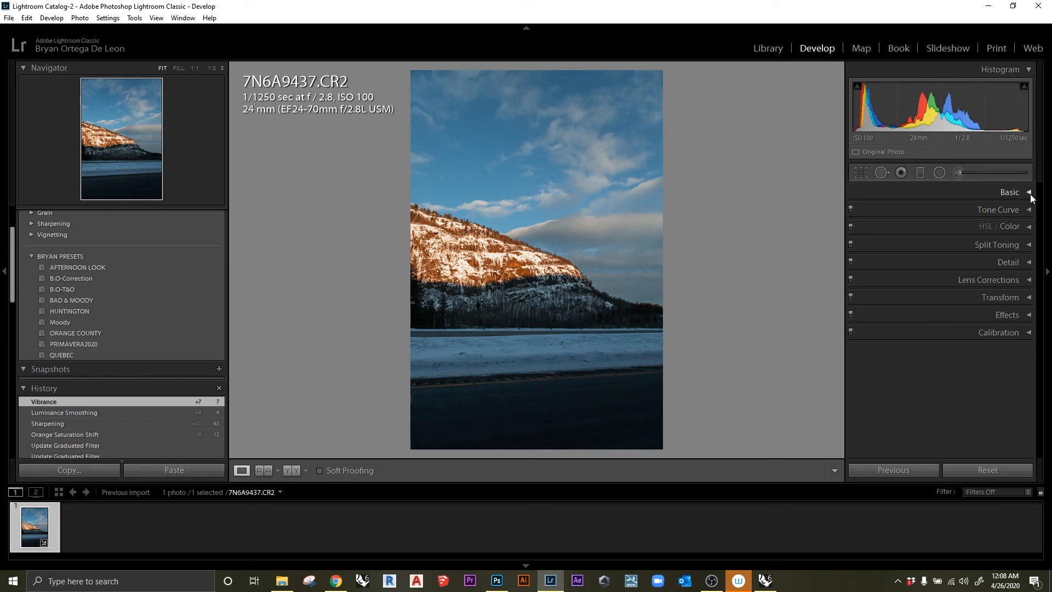
click(1030, 262)
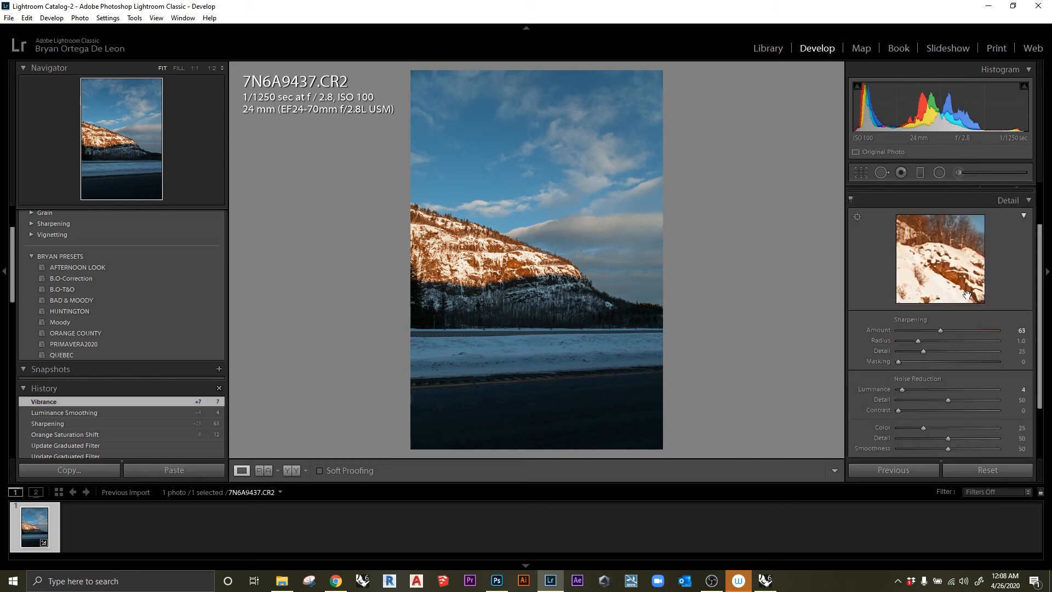
click(1026, 204)
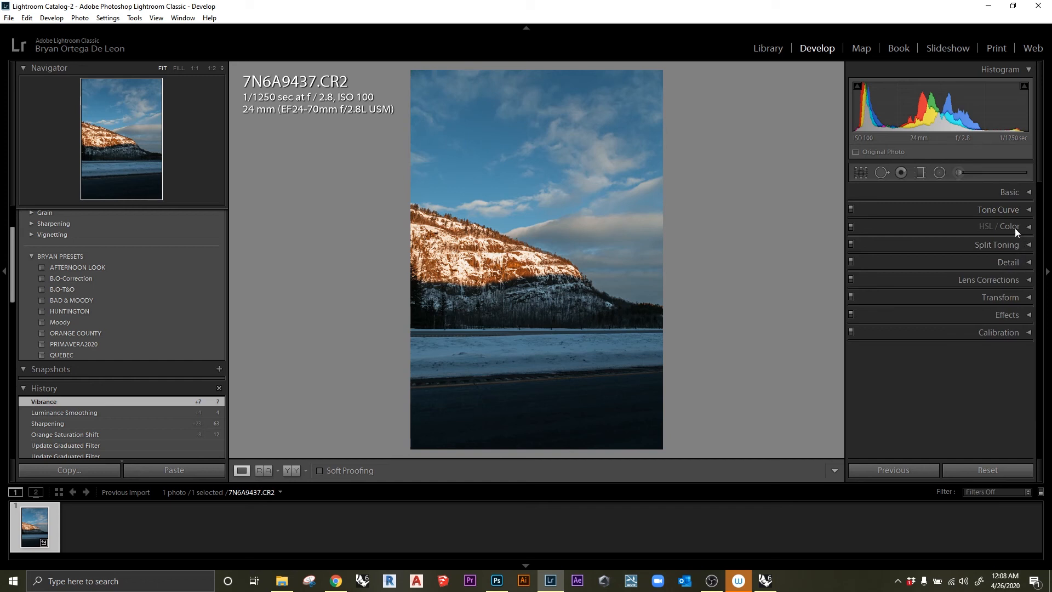
click(1015, 228)
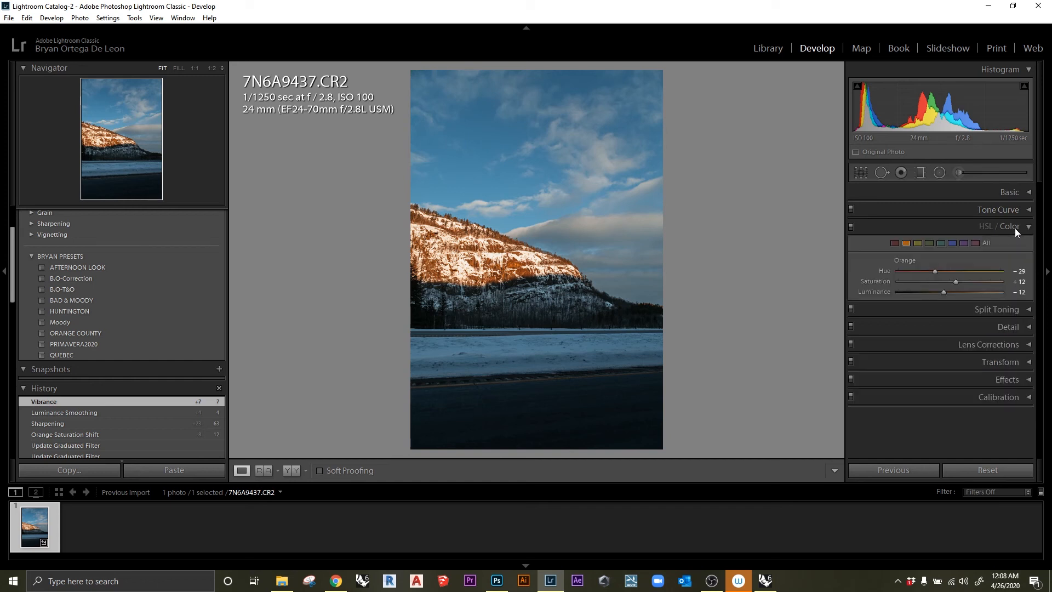
click(896, 245)
click(907, 243)
Try a blue saturation of -39, undo it and close the color adjustments
click(952, 244)
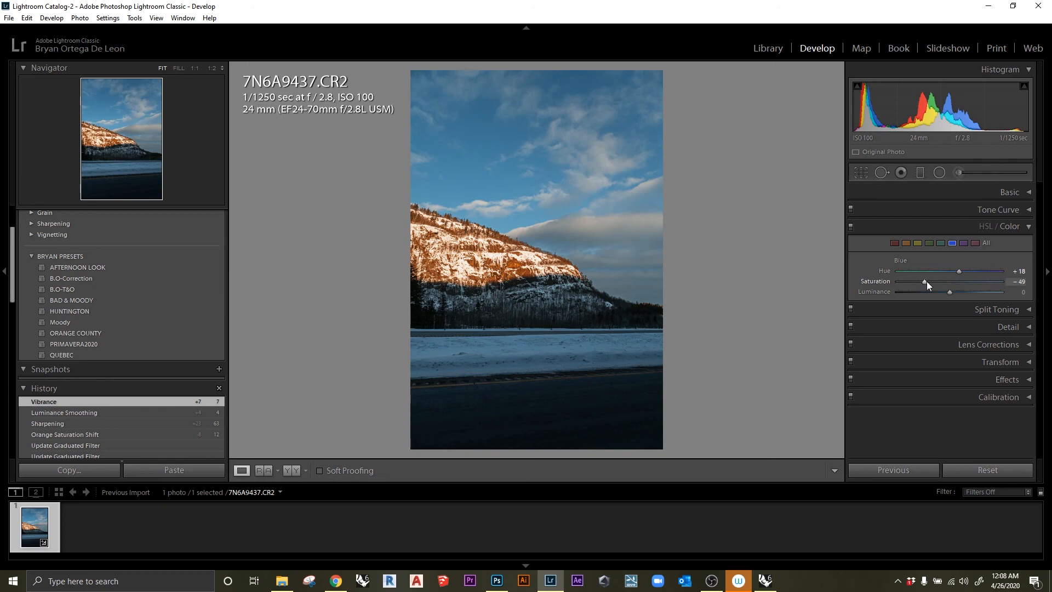
mouse_move(939, 277)
mouse_down()
mouse_move(1008, 283)
mouse_move(932, 283)
mouse_up()
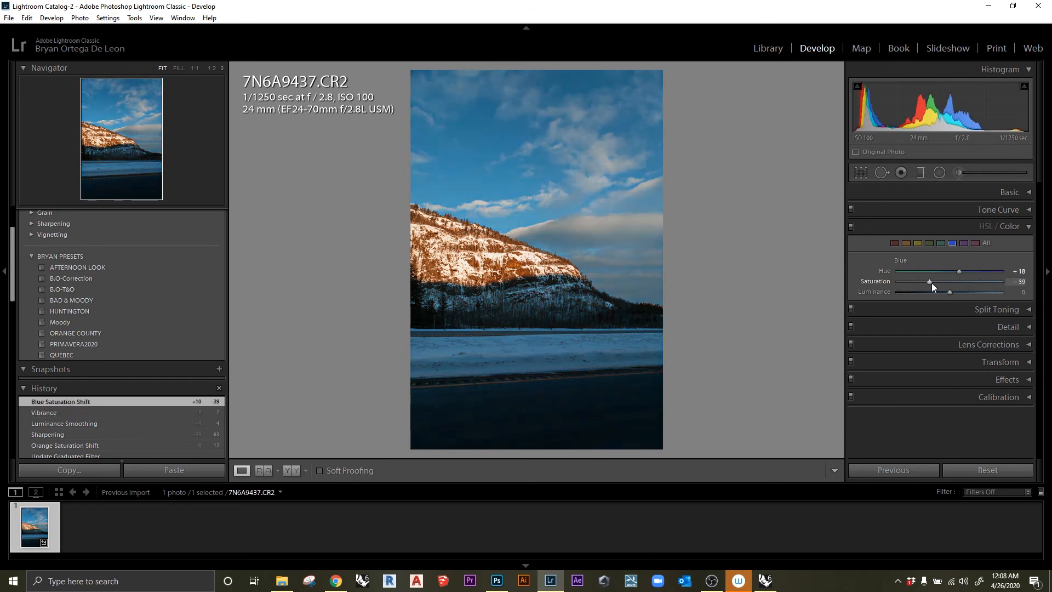
key(ctrl+z)
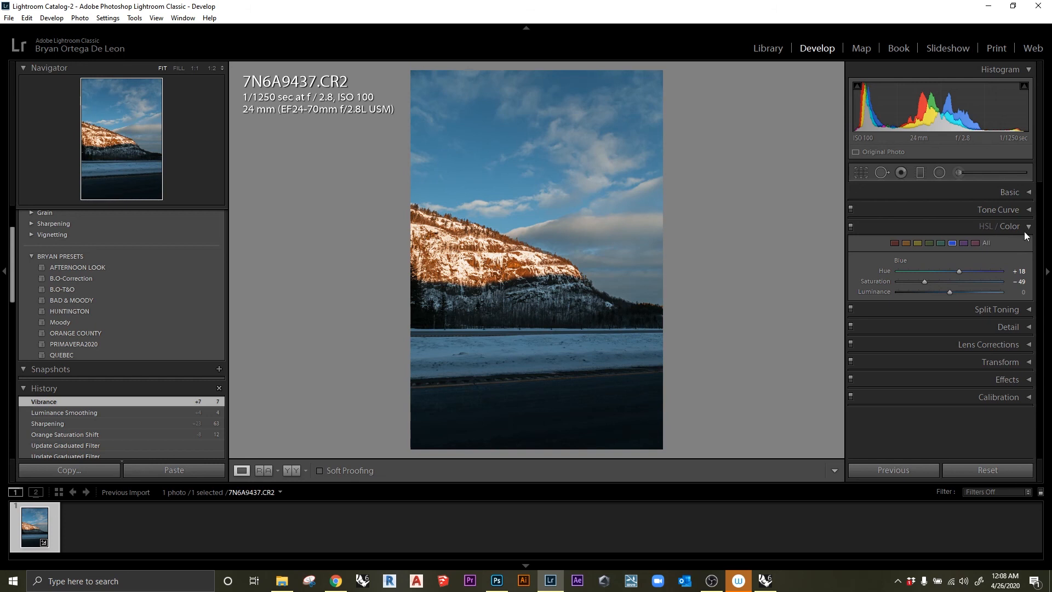
click(1029, 227)
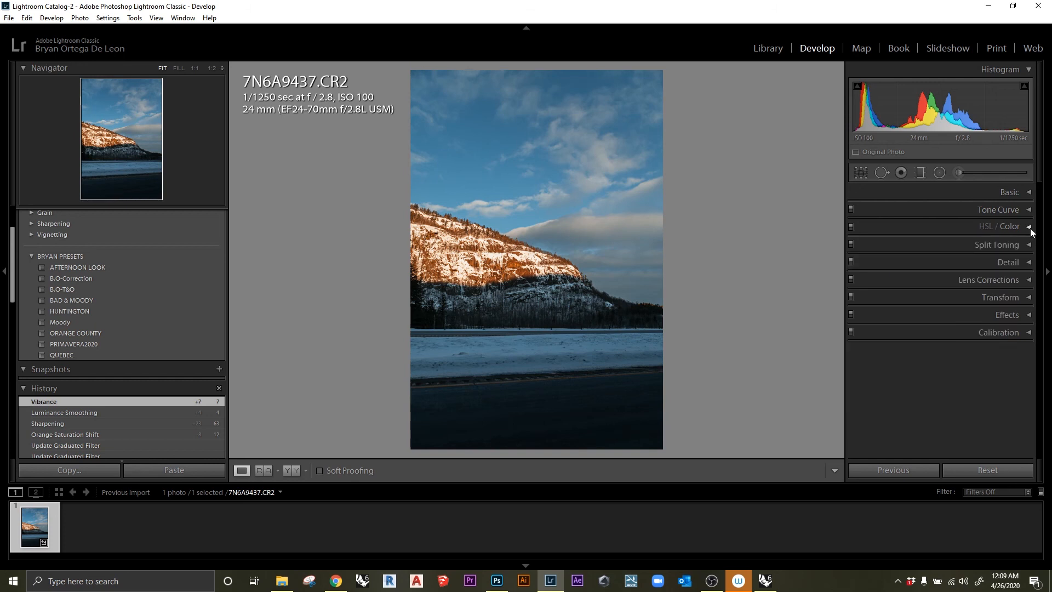